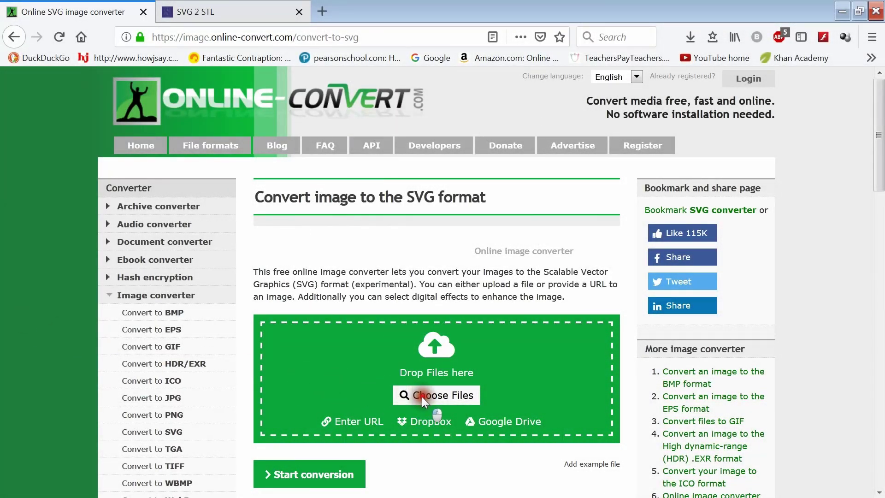
Upload the "Router guide replacement part C fixed jpeg" image and convert it to SVG with the color option Gray.
click(364, 395)
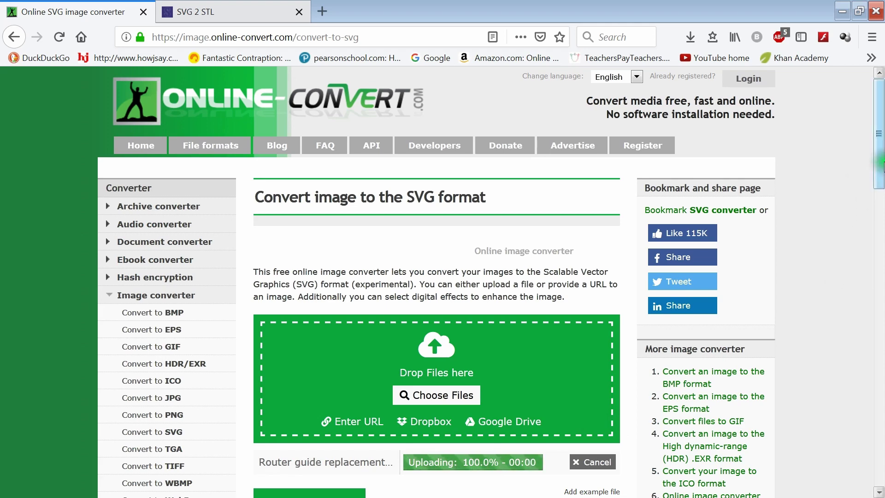
drag(879, 167, 882, 248)
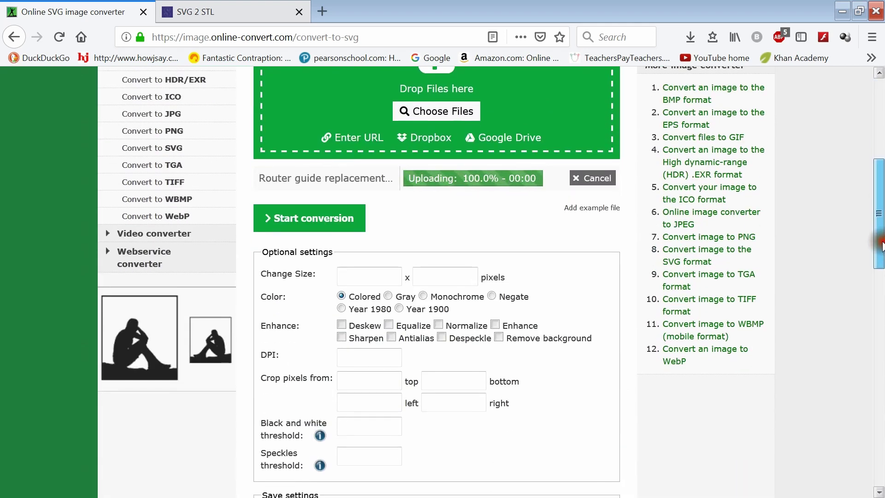
click(388, 296)
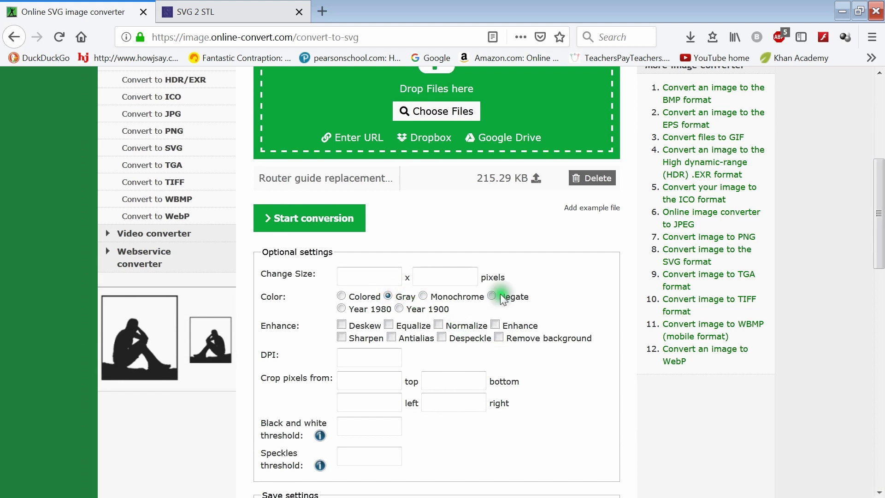
click(328, 226)
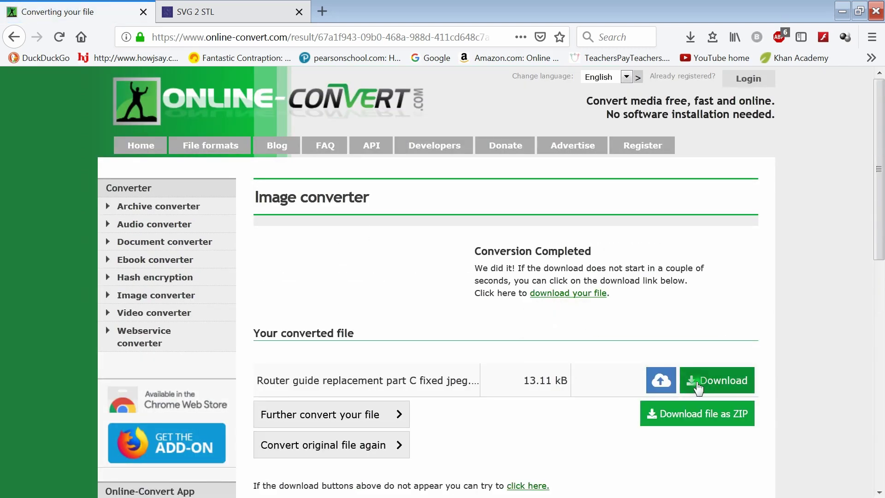
Download the converted SVG and save it as "Router guide replacement part C fixed jpeg".
click(721, 389)
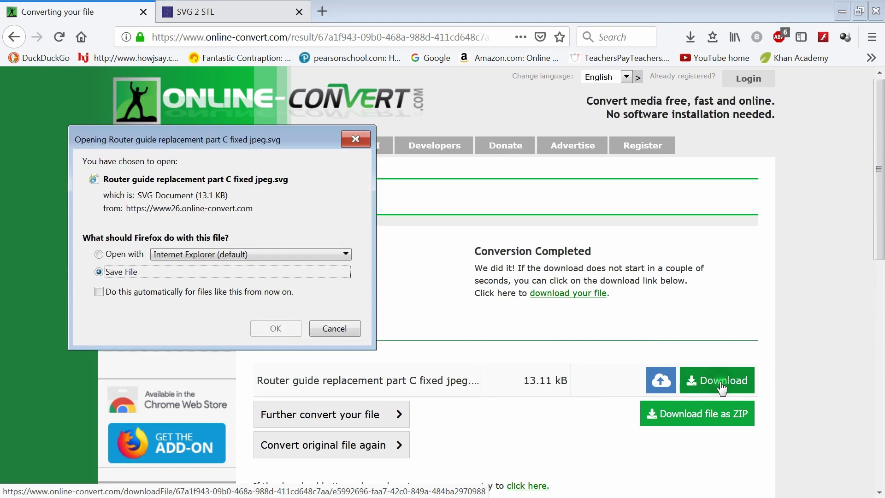
click(89, 268)
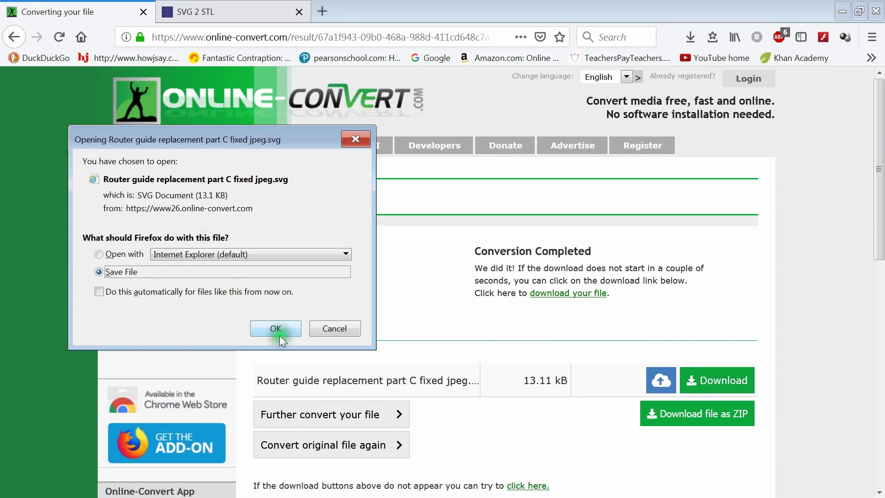
click(267, 331)
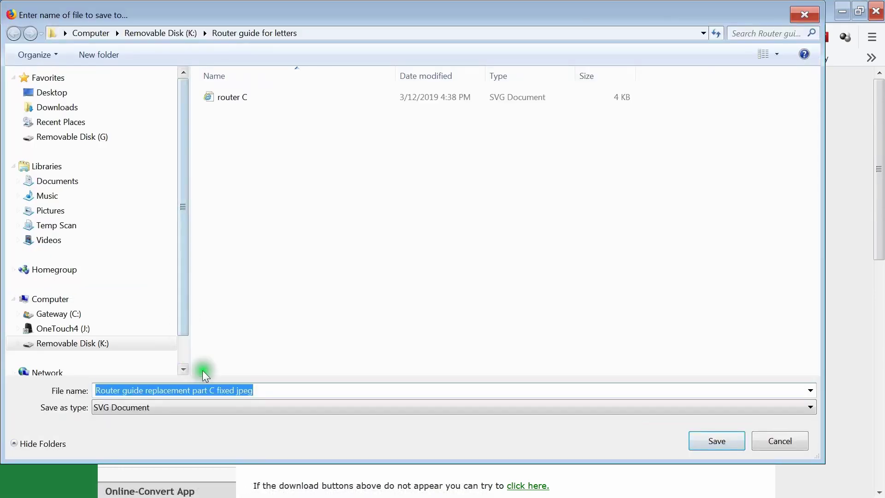
click(723, 445)
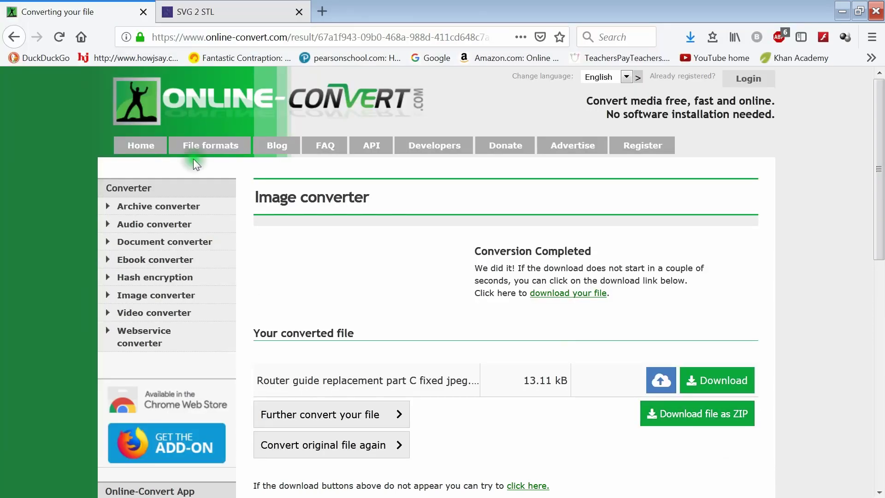
Upload the SVG "Router guide replacement part C fixed jpeg" from the Router Letter scans folder to SVG 2 STL.
click(223, 12)
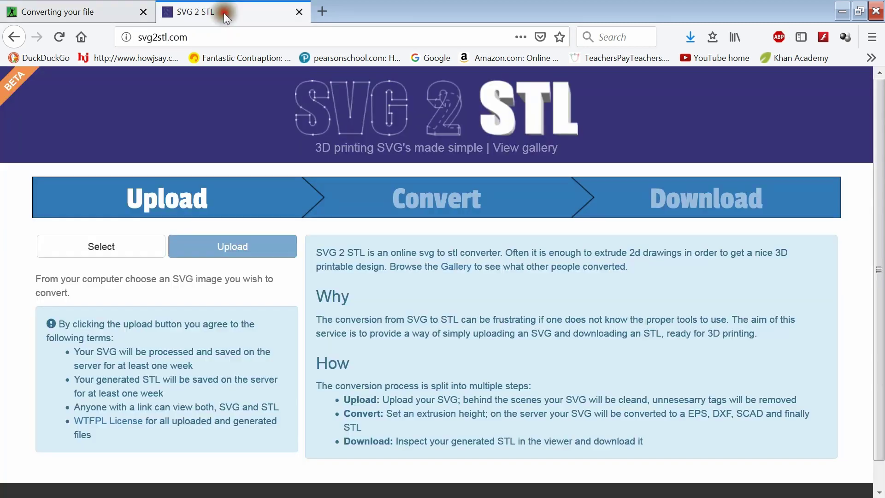
click(105, 248)
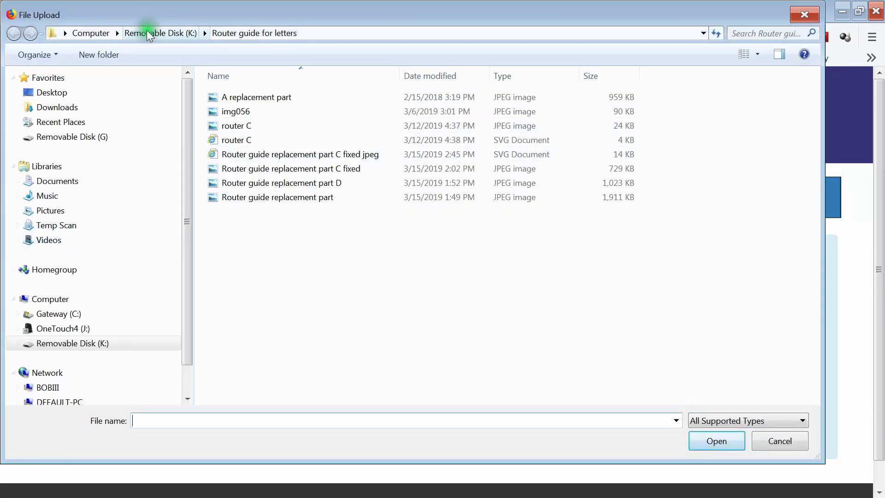
click(147, 33)
click(285, 116)
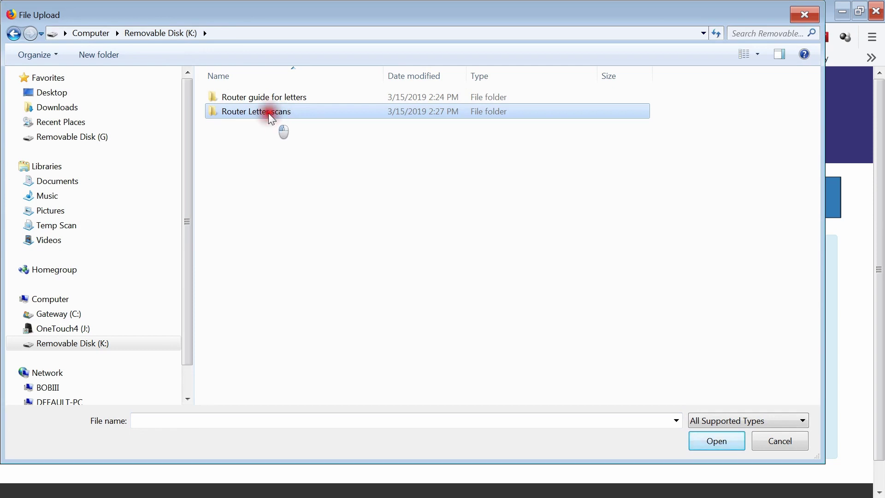
double_click(271, 118)
click(308, 128)
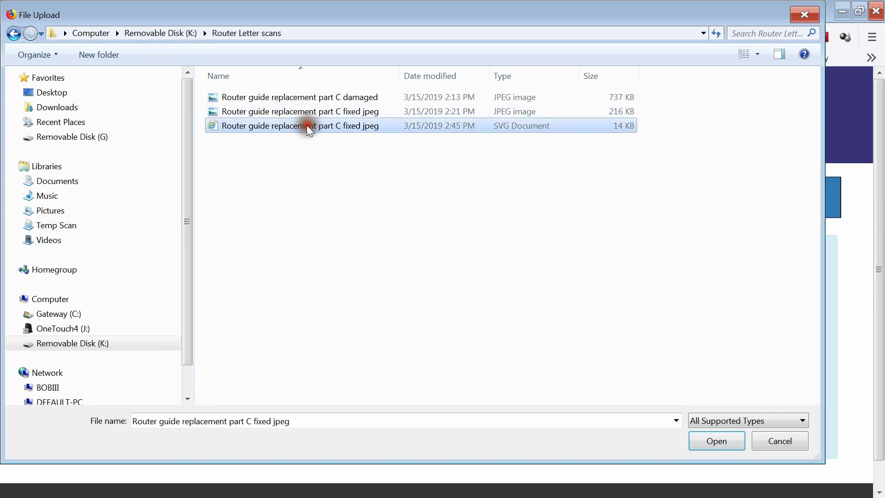
click(710, 442)
click(208, 248)
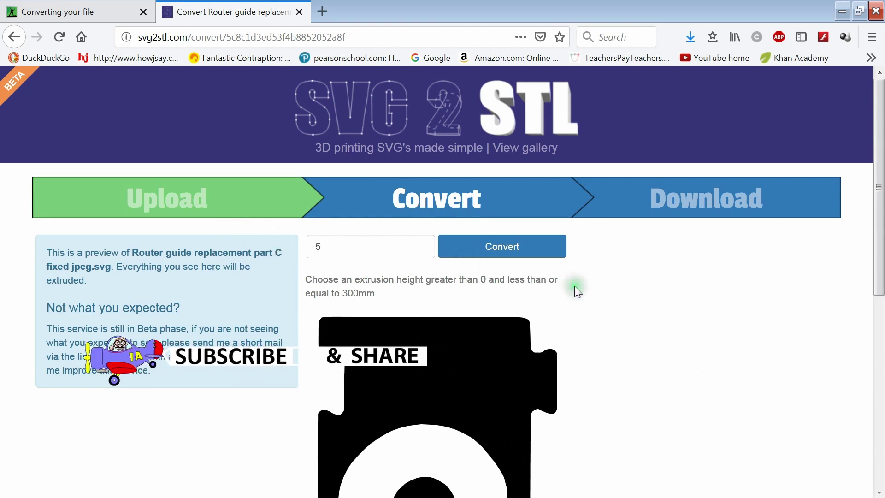
Check the whole letter C preview and convert it to STL with an extrusion height of 5 mm.
scroll(627, 327, down, 5)
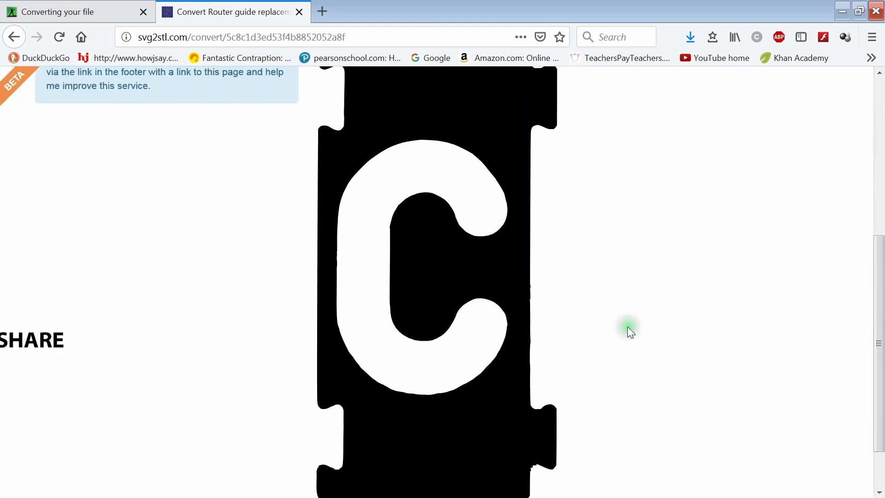
scroll(618, 326, down, 2)
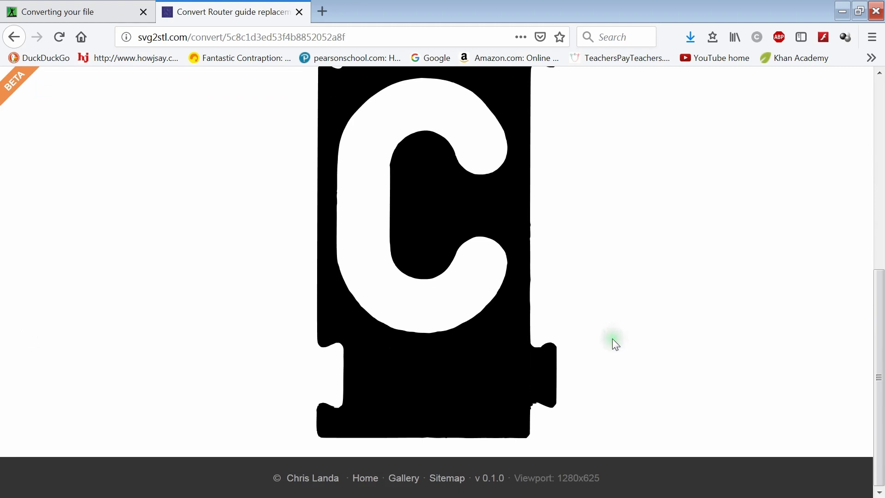
scroll(612, 340, up, 3)
scroll(609, 345, up, 3)
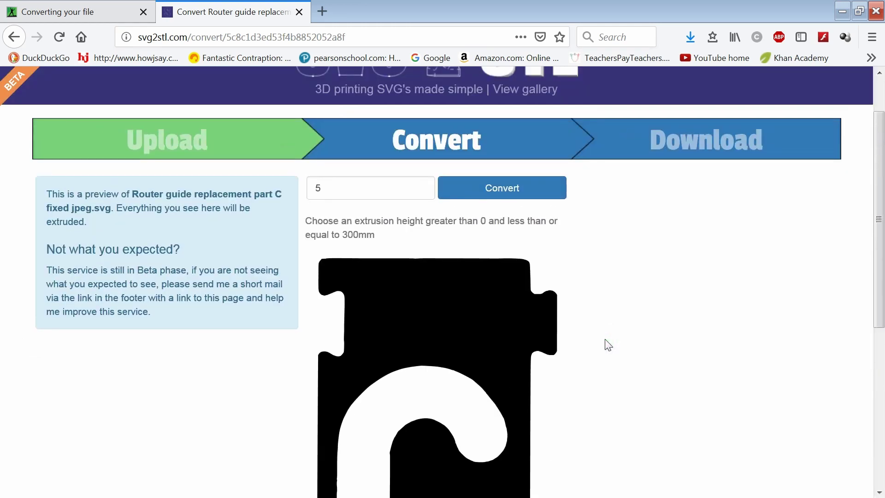
scroll(596, 349, down, 6)
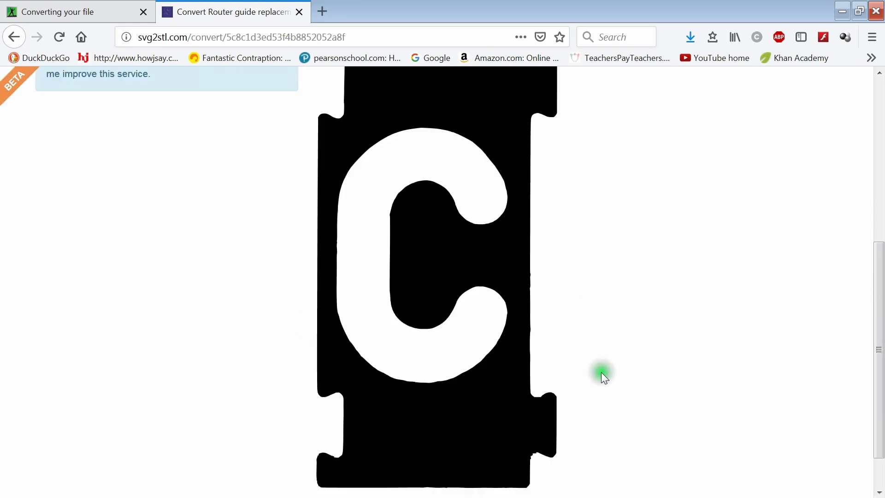
scroll(600, 397, up, 7)
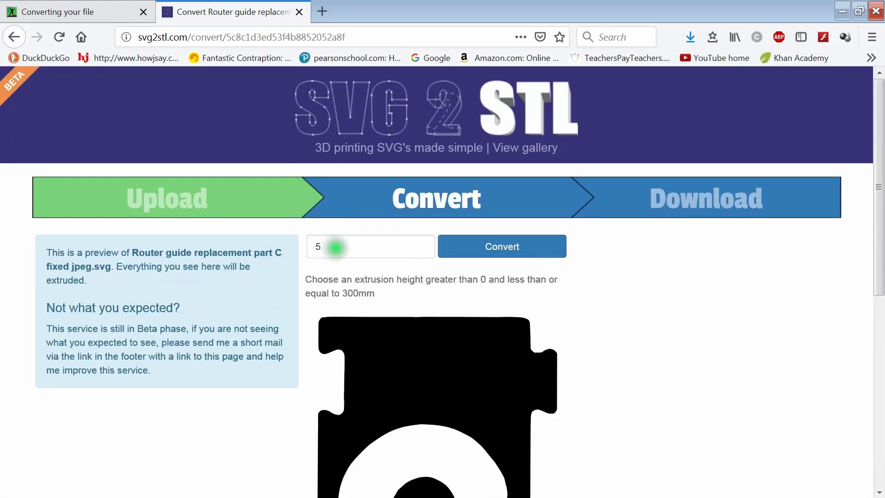
click(500, 250)
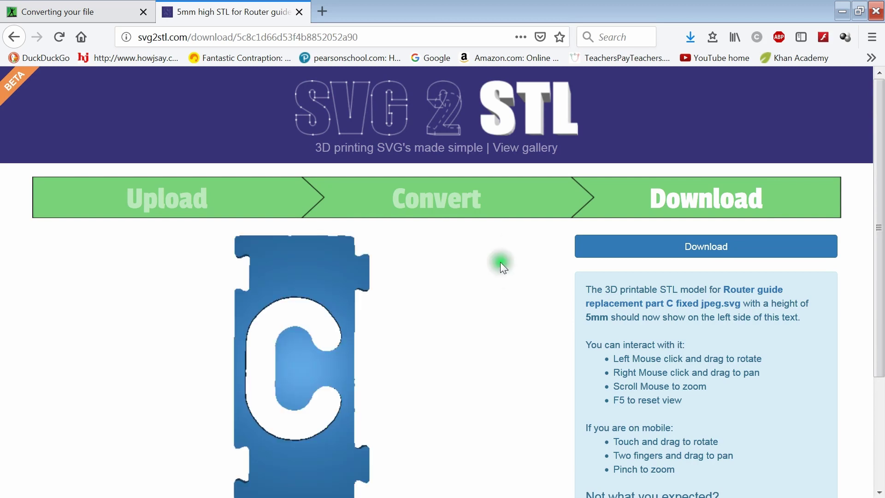
Rotate the 3D preview of the letter C part and download its STL file to disk.
drag(464, 331, 491, 311)
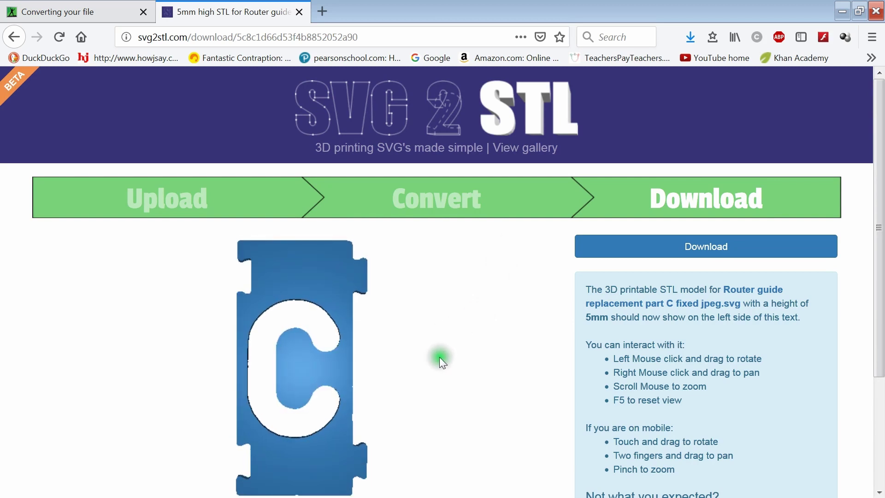
drag(439, 357, 457, 410)
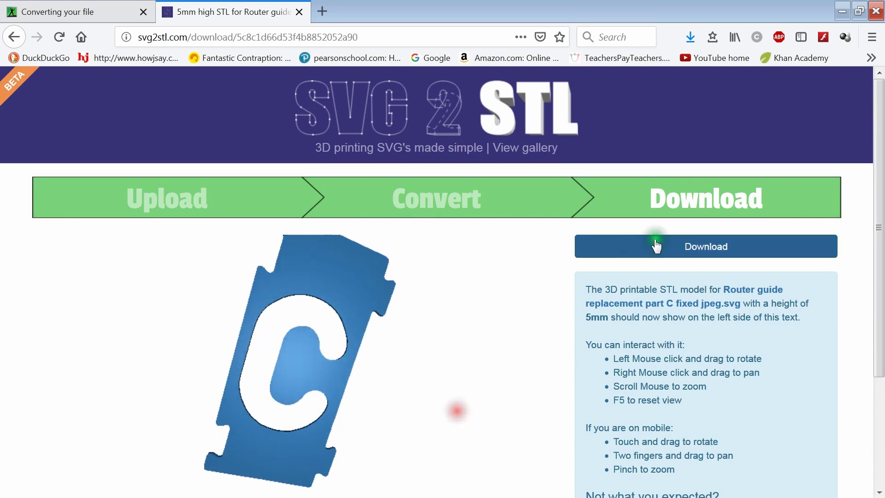
click(708, 249)
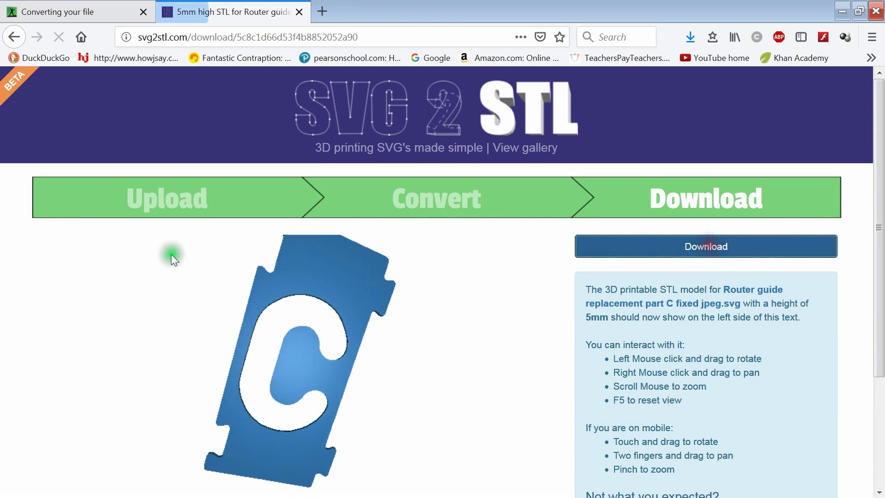
click(272, 329)
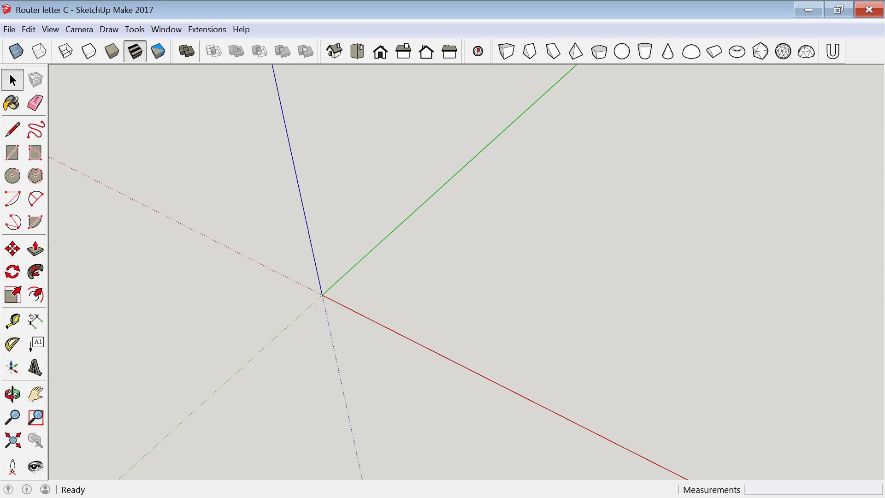
Switch to SketchUp and import the STL file "Router guide replacement part C fixed jpeg.svg_5mm" from the Router Letter scans folder.
click(9, 30)
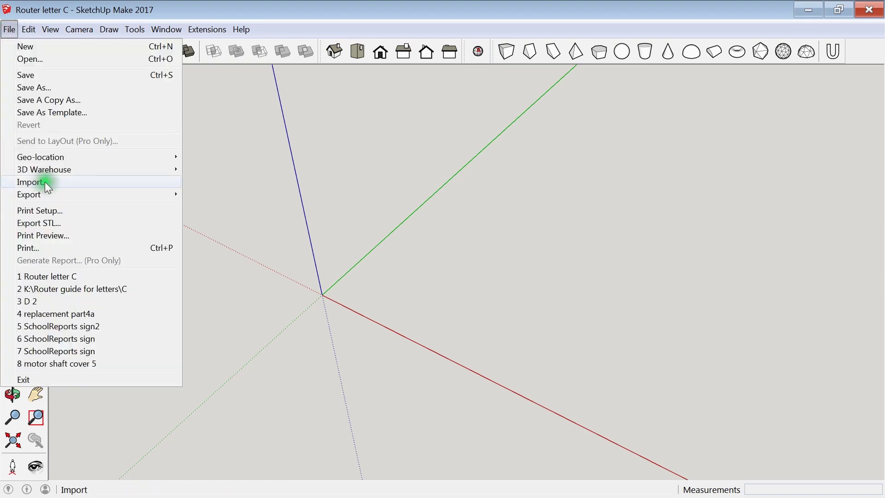
click(43, 183)
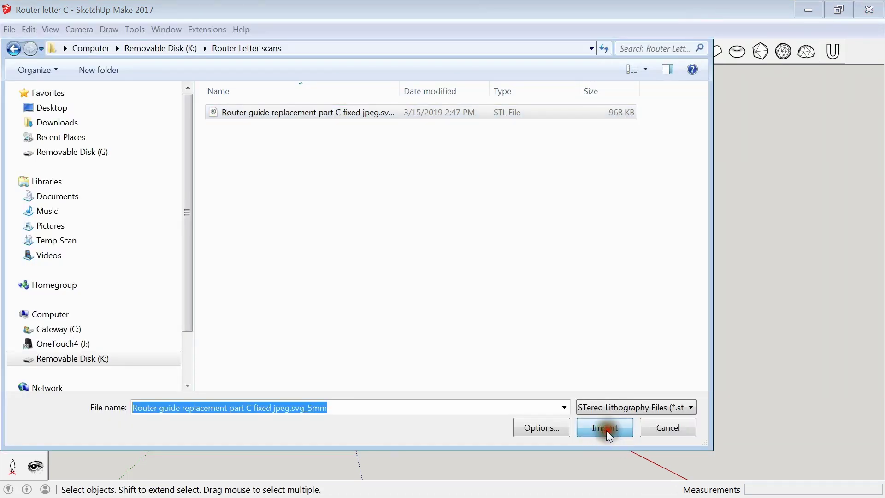
click(607, 433)
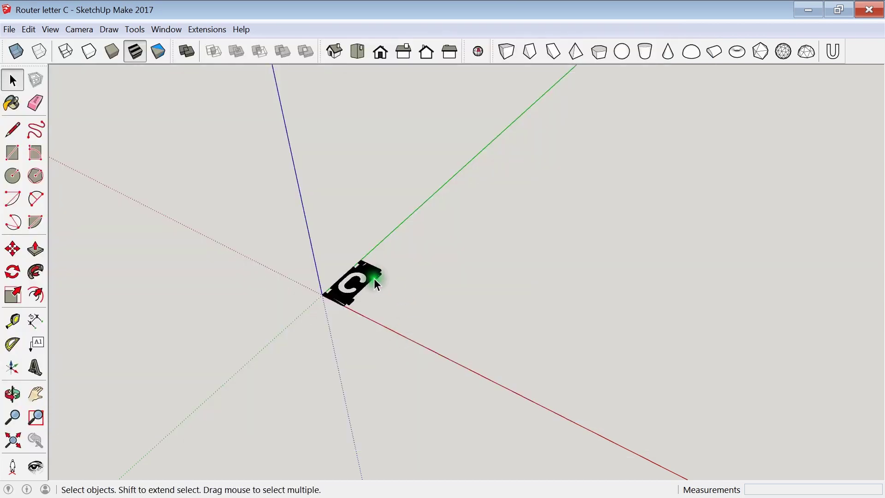
Clean the imported letter C mesh with CleanUp³ using the last settings and dismiss the statistics report.
middle_drag(229, 294, 389, 392)
scroll(389, 391, up, 2)
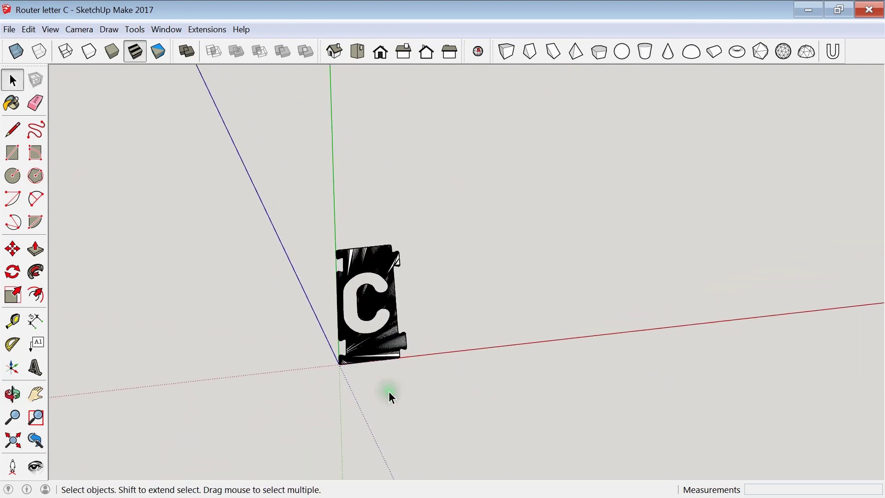
scroll(359, 344, up, 3)
scroll(360, 347, up, 2)
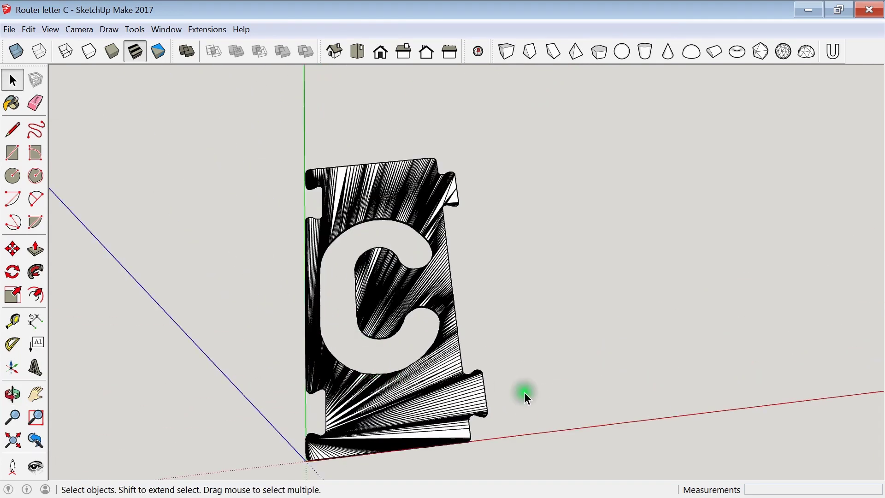
middle_drag(526, 395, 532, 470)
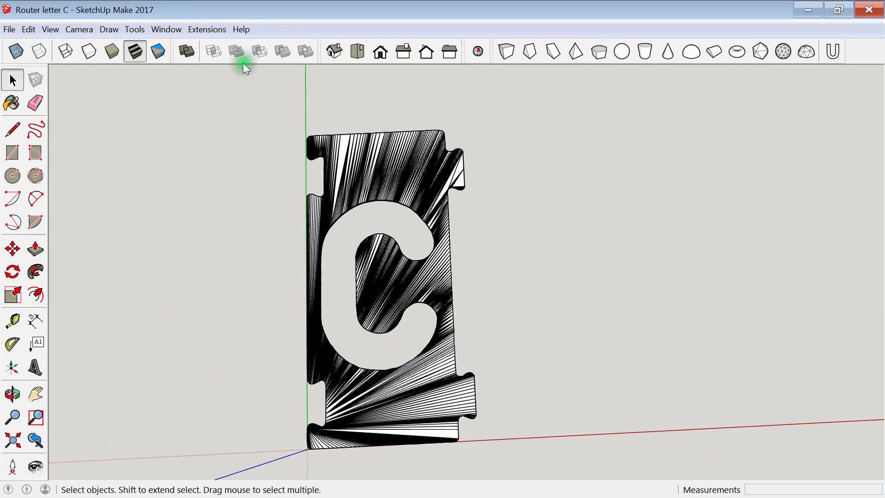
click(206, 29)
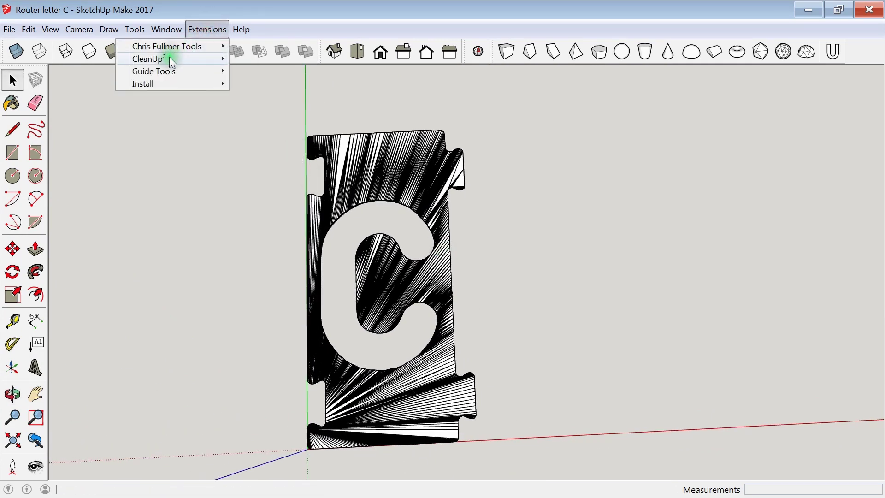
mouse_move(170, 58)
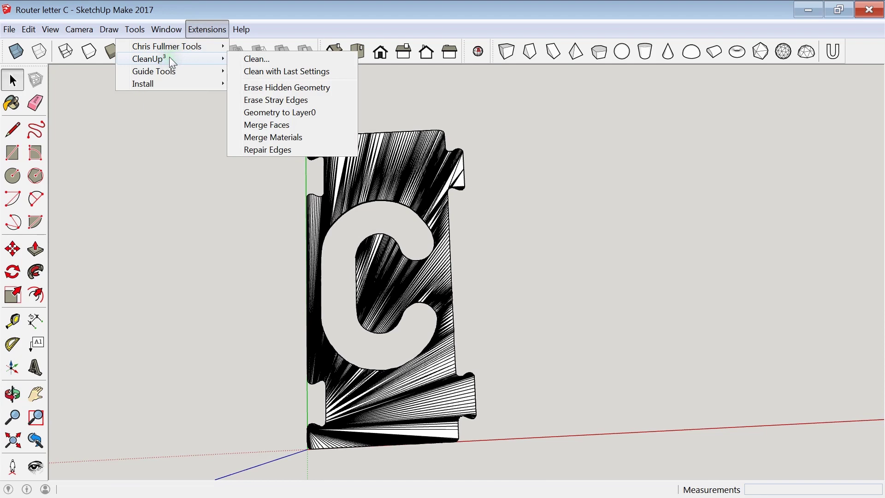
click(276, 71)
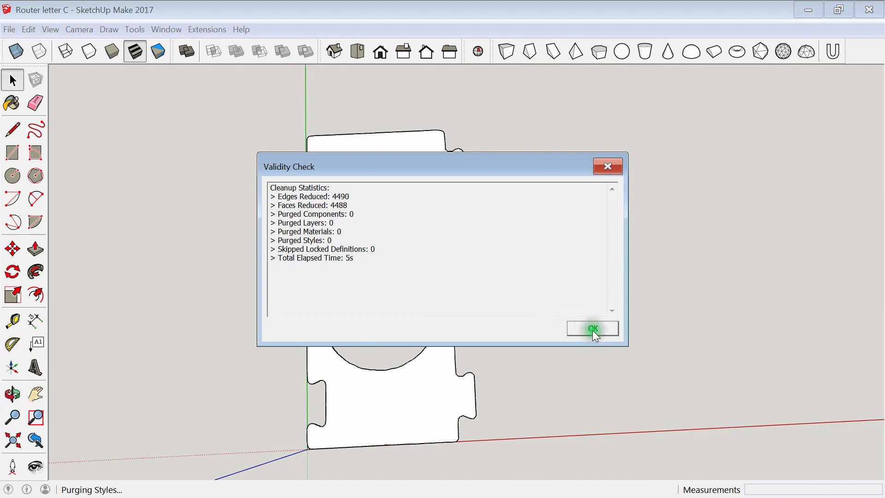
click(593, 329)
click(593, 329)
Select all of the letter C geometry and make it a group.
key(o)
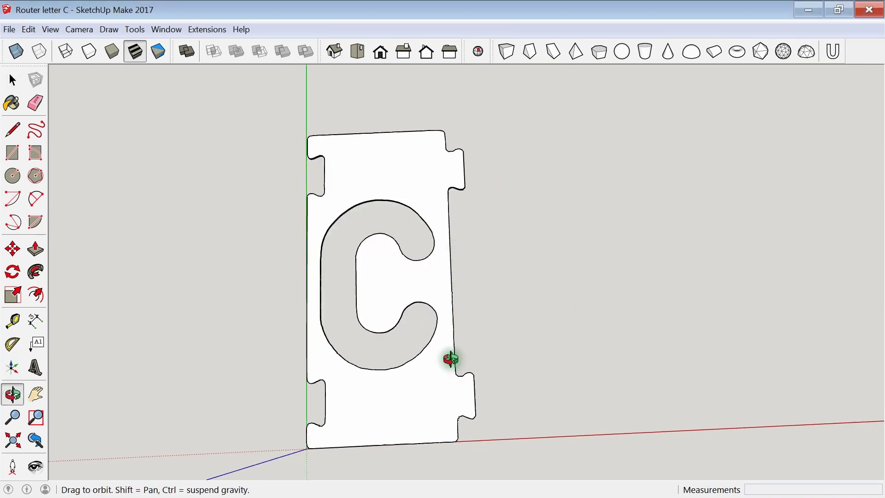
drag(455, 367, 366, 128)
key(space)
middle_drag(375, 270, 399, 437)
key(space)
middle_drag(399, 237, 382, 324)
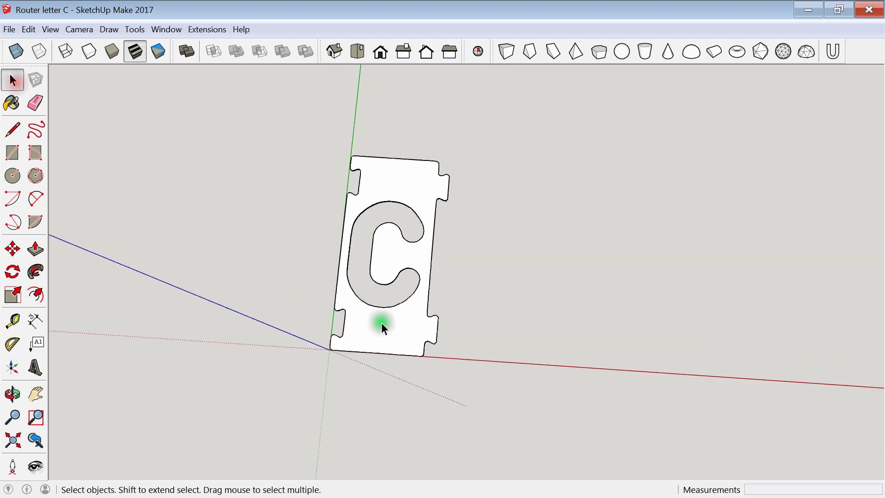
click(383, 324)
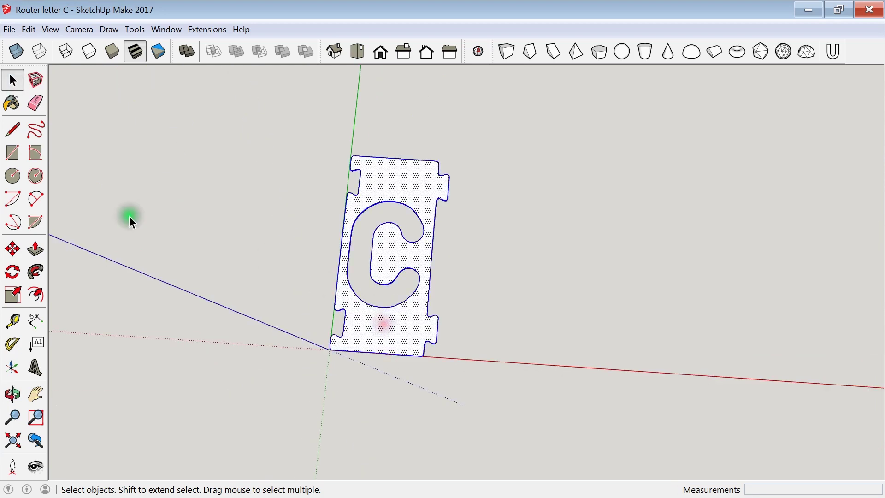
drag(297, 124, 516, 408)
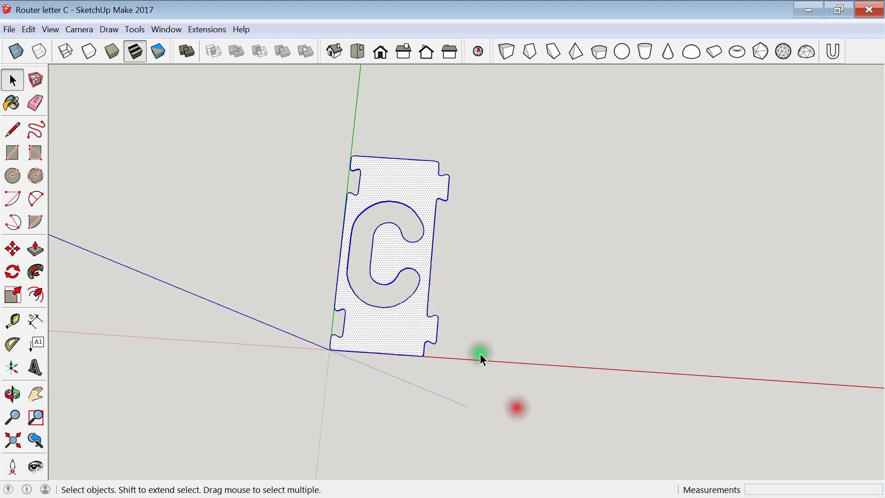
right_click(402, 326)
click(424, 240)
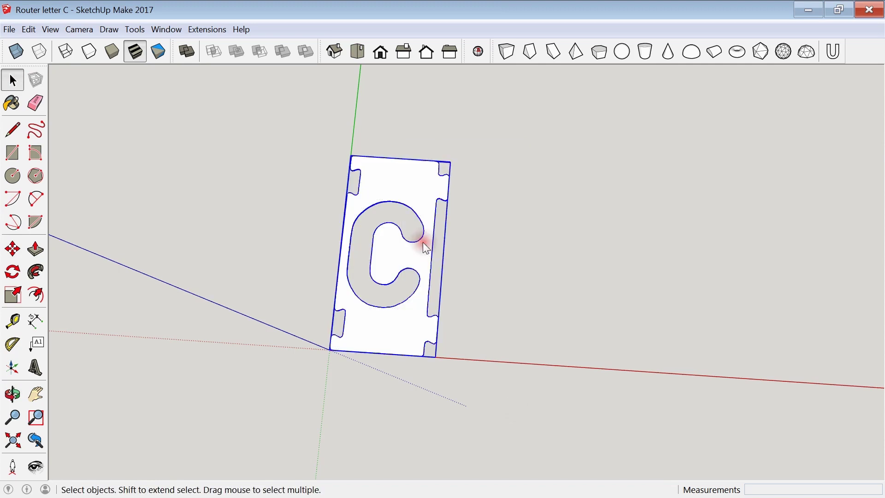
Move the letter C group about 85.5 mm along the red axis, away from the origin.
click(12, 249)
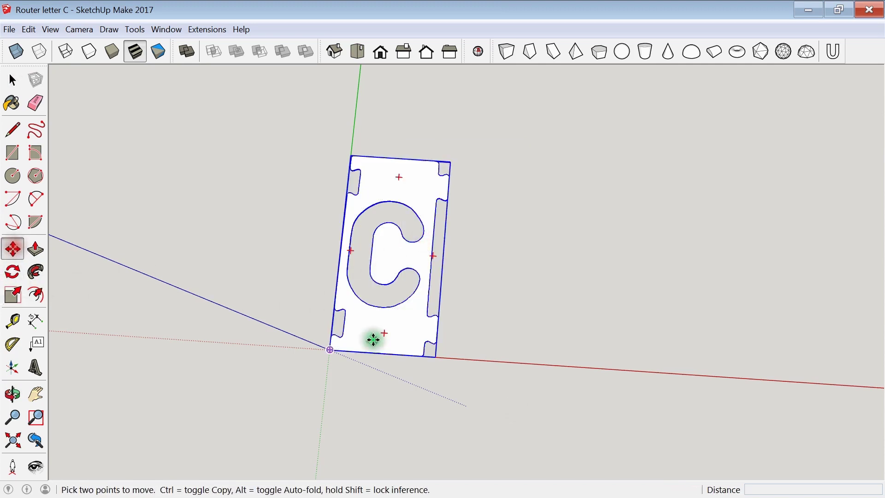
click(373, 340)
click(399, 342)
Draw a reference line about 598 mm long from the origin along the green axis, level with the part's far edge.
click(18, 134)
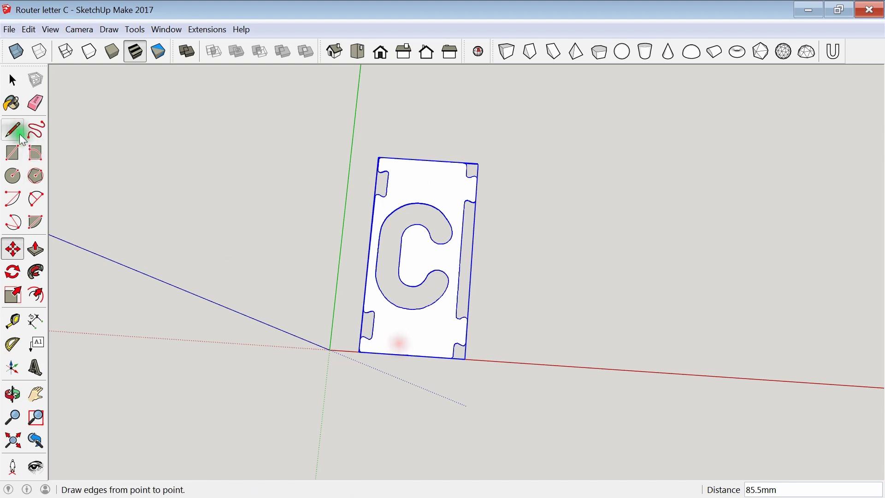
click(330, 349)
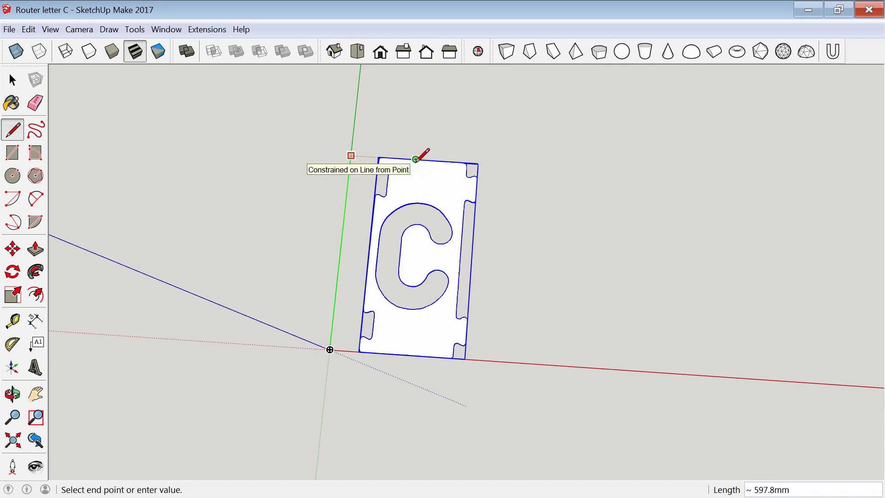
click(416, 159)
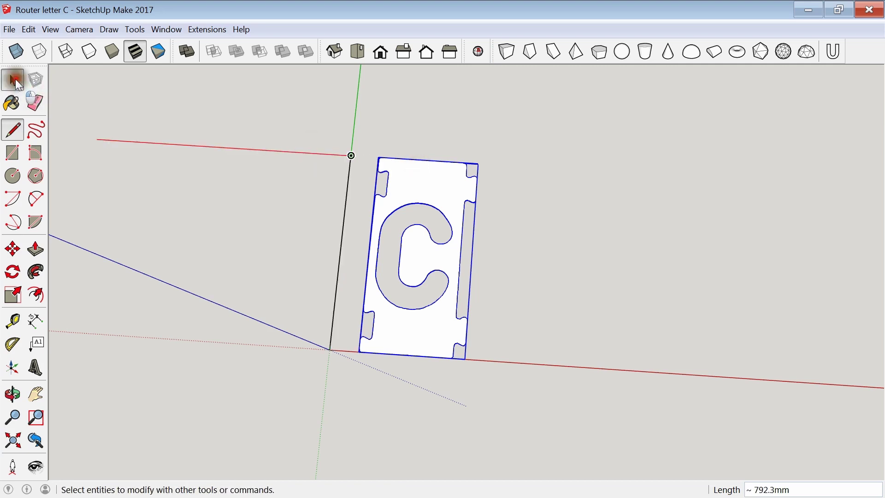
click(12, 79)
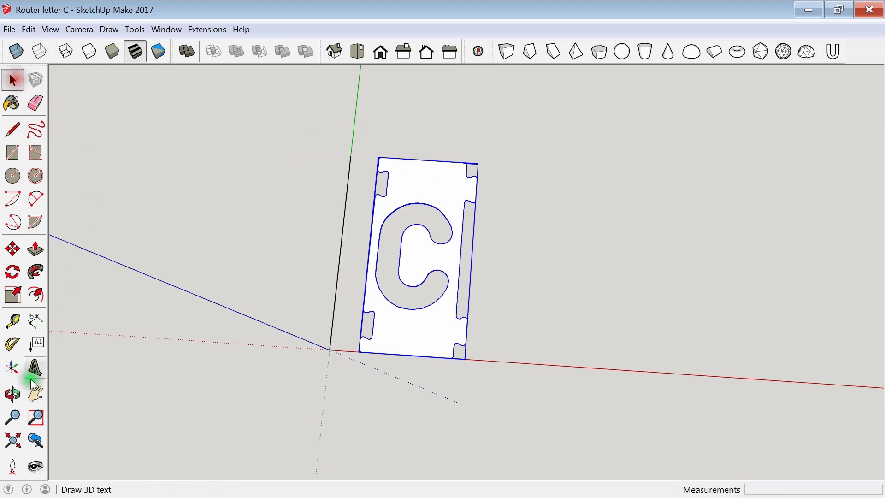
Measure the reference line end to end and resize the whole model so that it is 111.6 mm long.
click(12, 321)
click(330, 350)
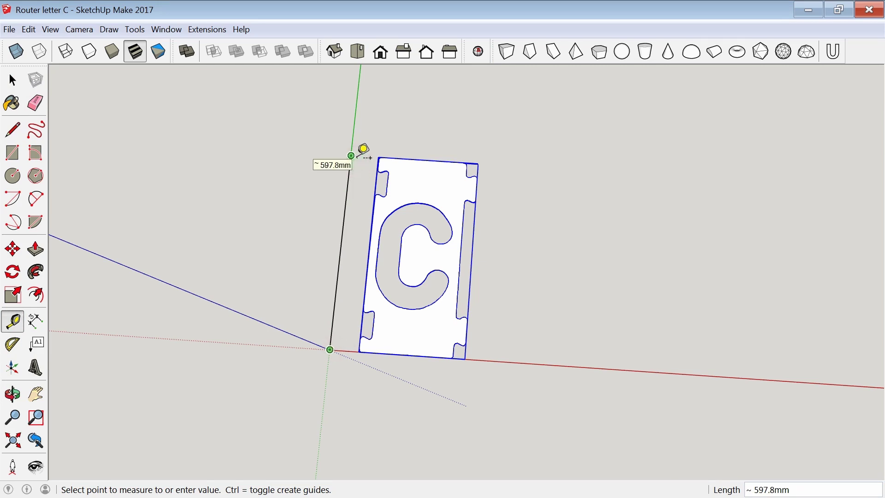
click(354, 156)
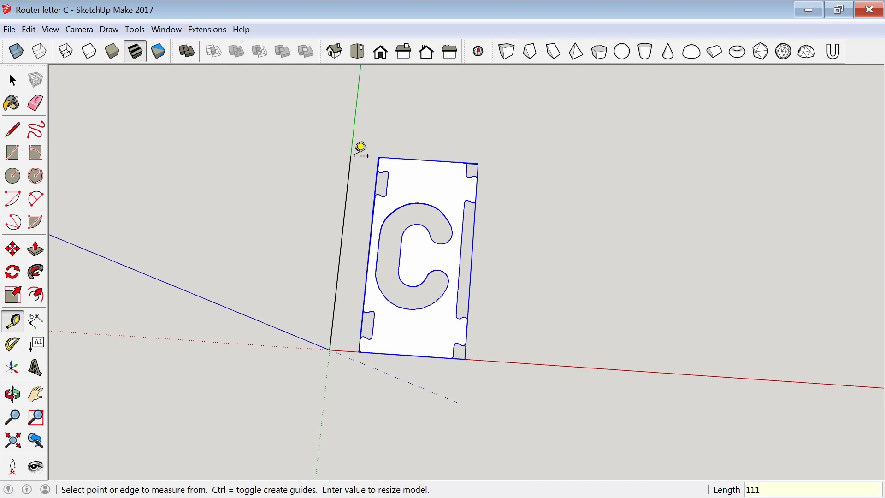
key(Return)
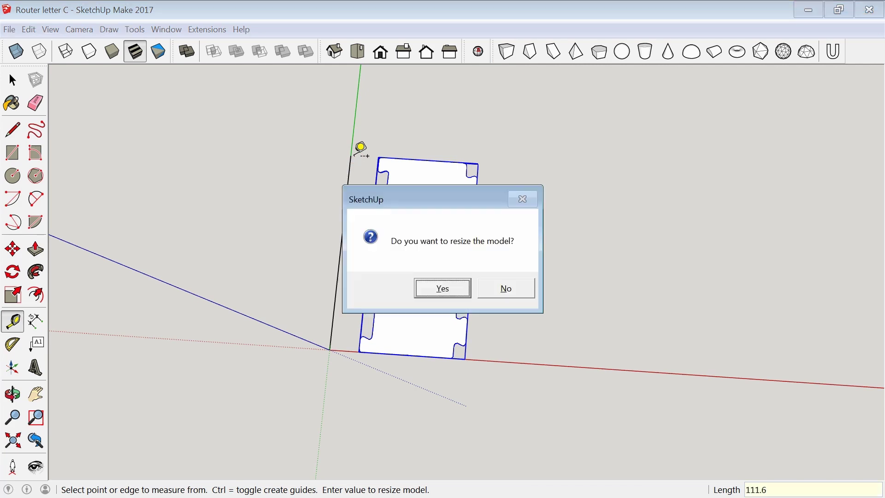
click(444, 288)
Fit the resized model in view and delete the reference line on the green axis.
click(13, 439)
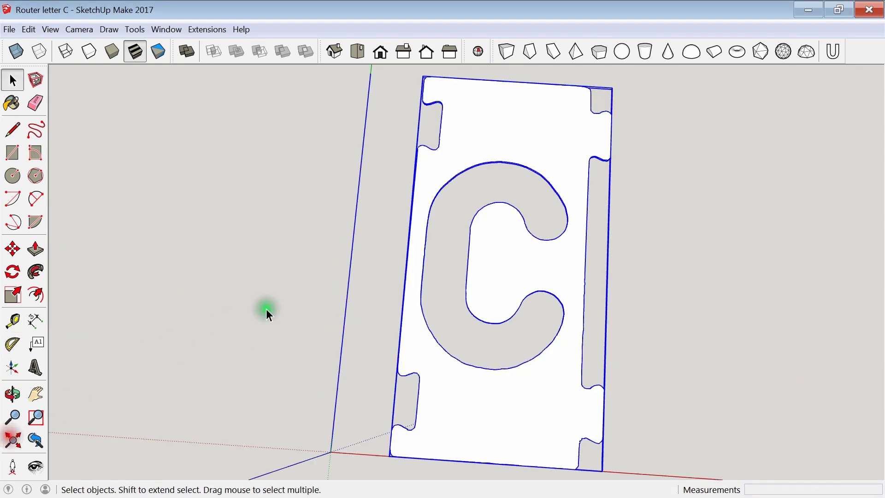
middle_drag(266, 309, 223, 289)
click(316, 281)
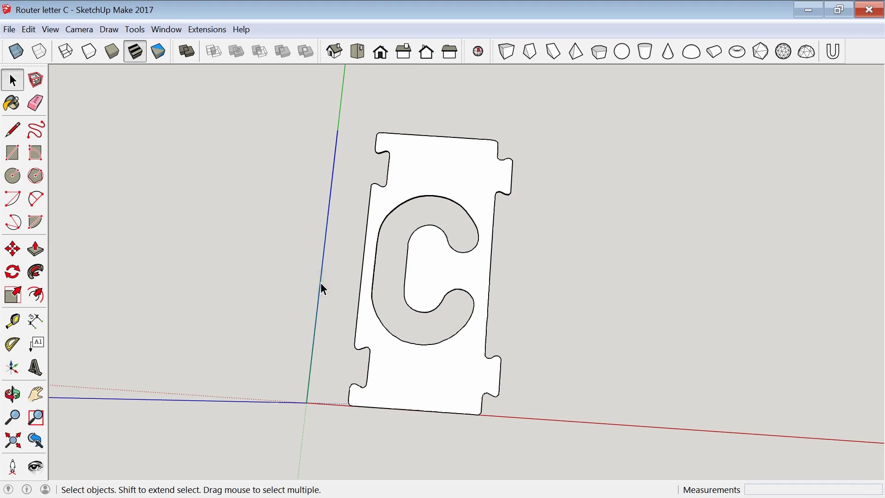
Measure the letter C part's length along the green axis.
click(12, 321)
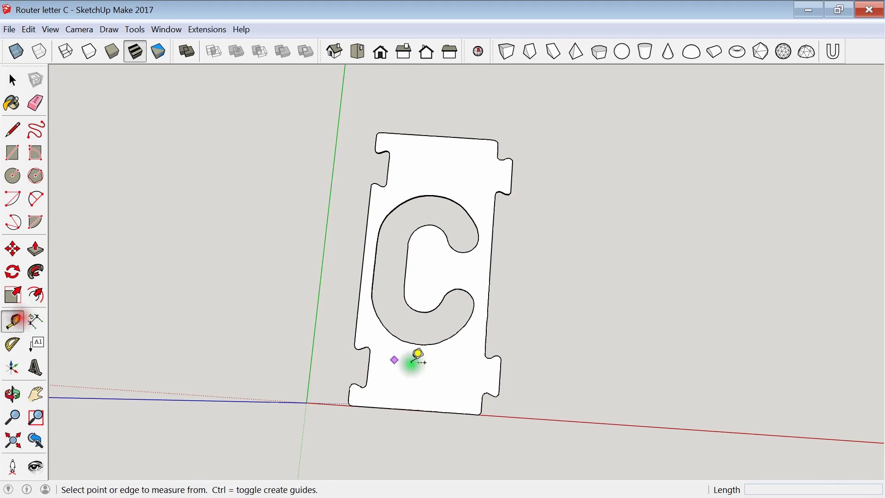
click(392, 408)
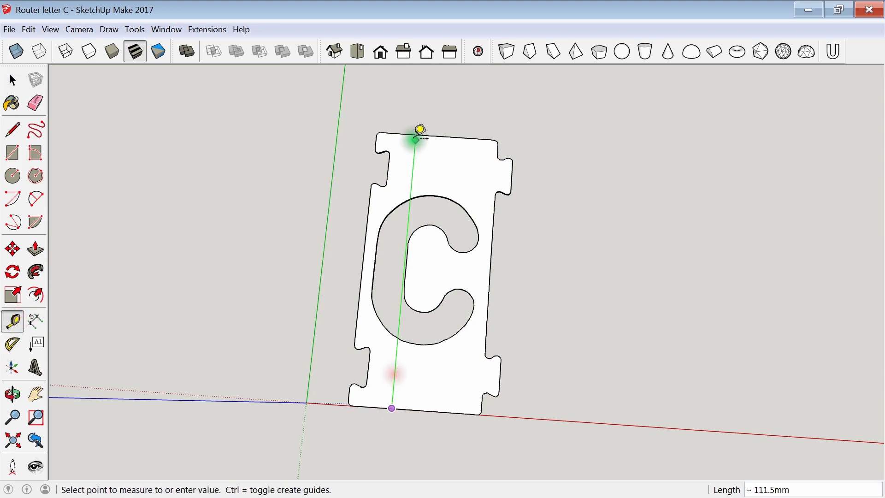
click(415, 134)
Place a guide 2.3 mm above the bottom edge of the part's front side, along the blue axis.
middle_drag(382, 228, 258, 267)
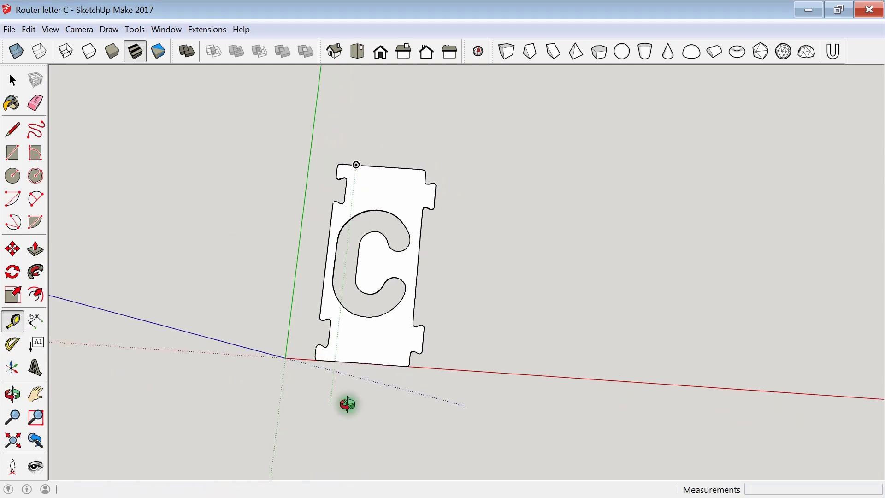
middle_drag(346, 403, 323, 364)
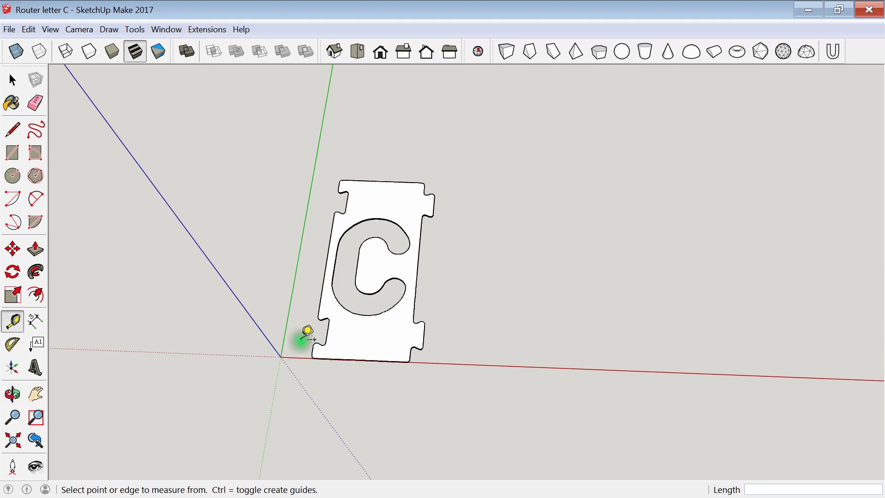
scroll(319, 323, up, 1)
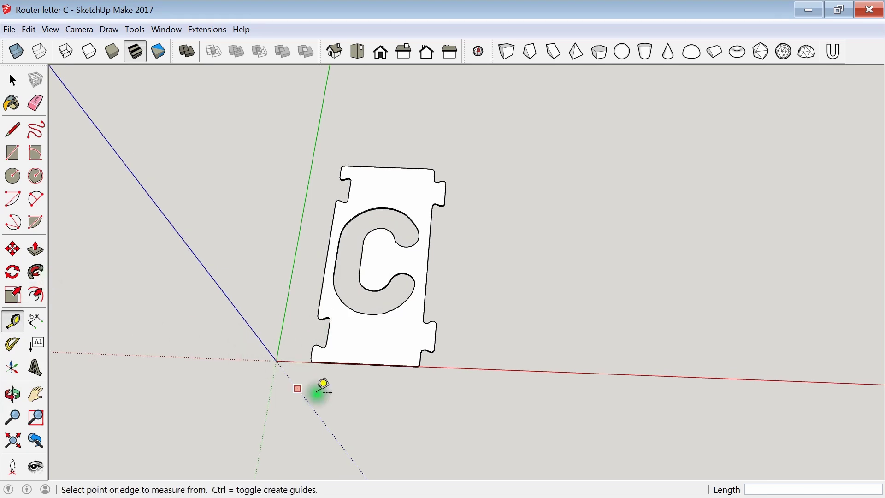
middle_drag(322, 387, 373, 323)
scroll(374, 323, up, 10)
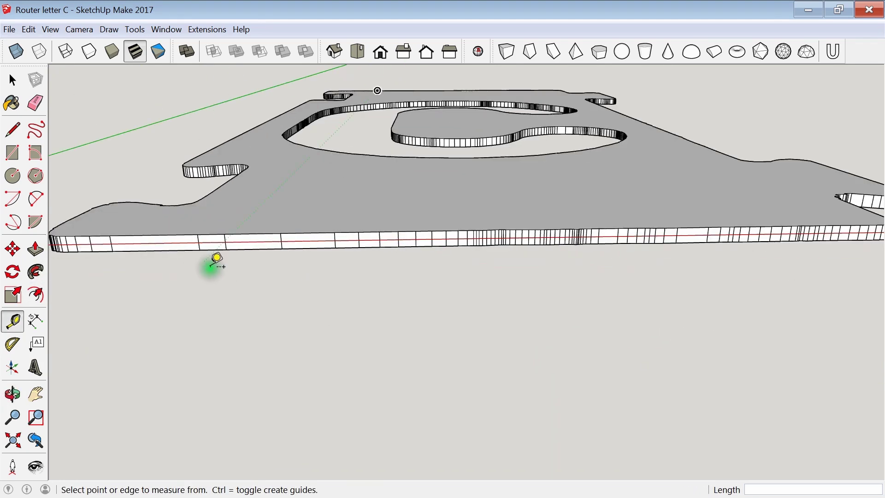
click(266, 211)
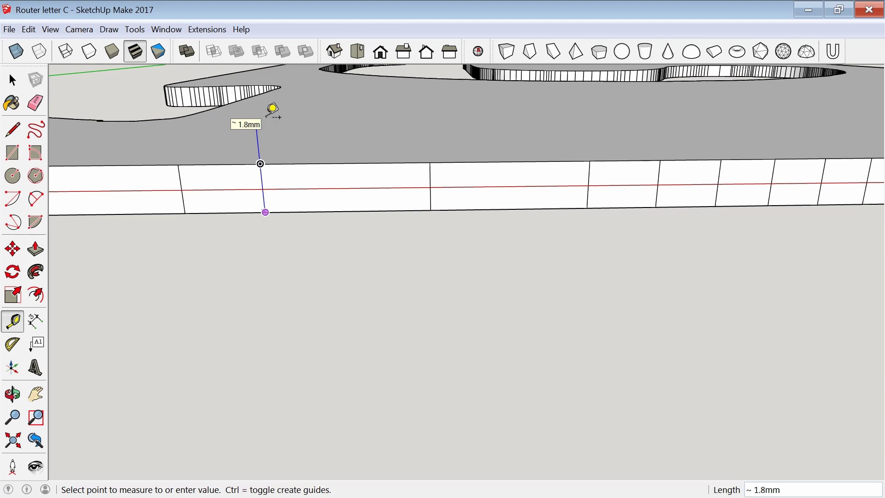
key(Return)
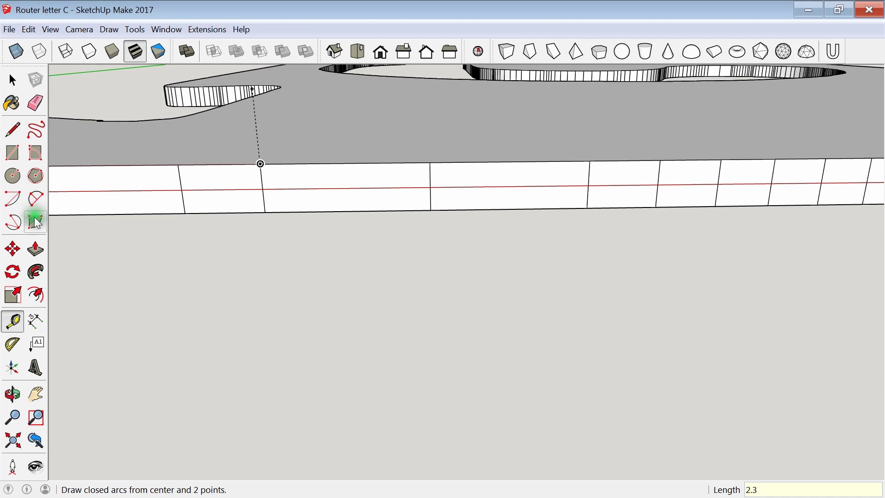
click(40, 252)
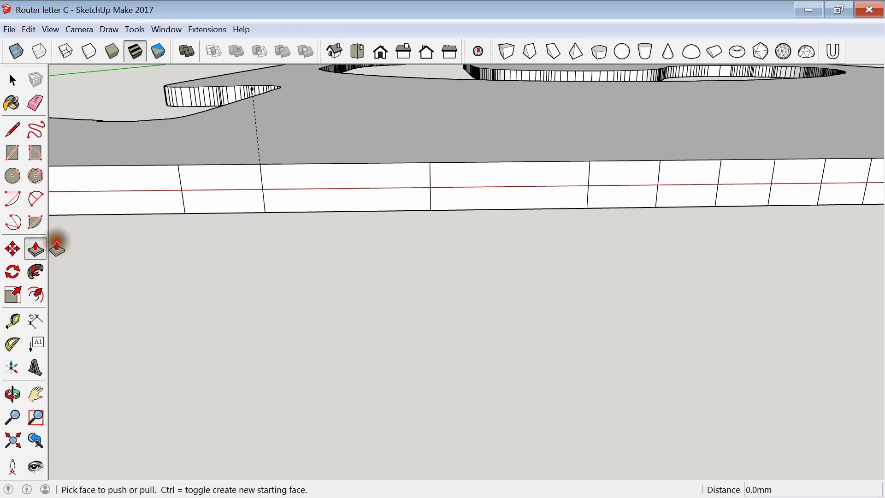
right_click(283, 147)
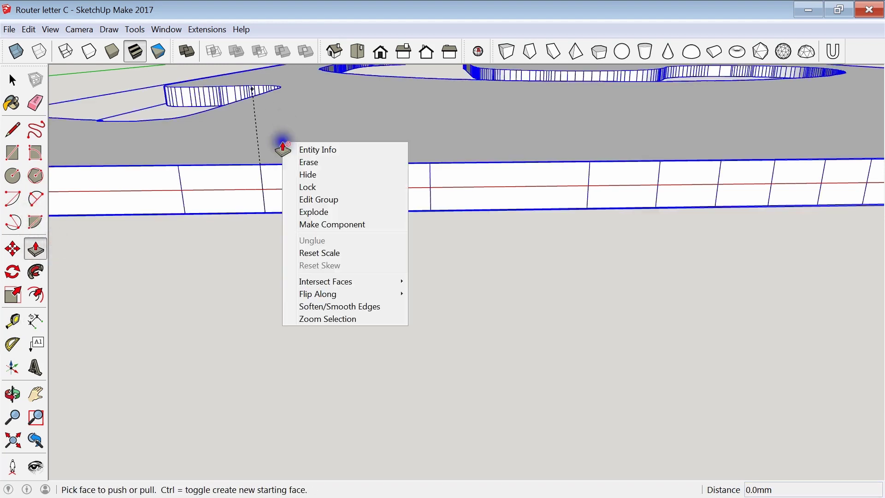
click(316, 213)
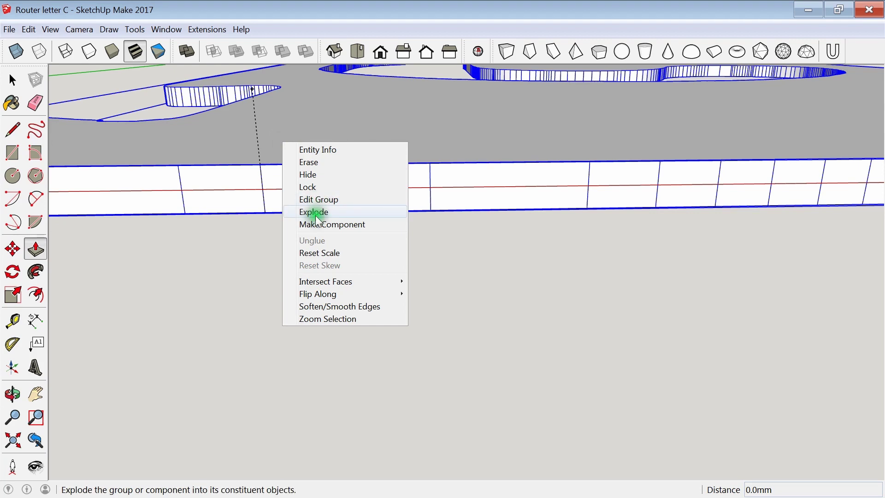
click(12, 80)
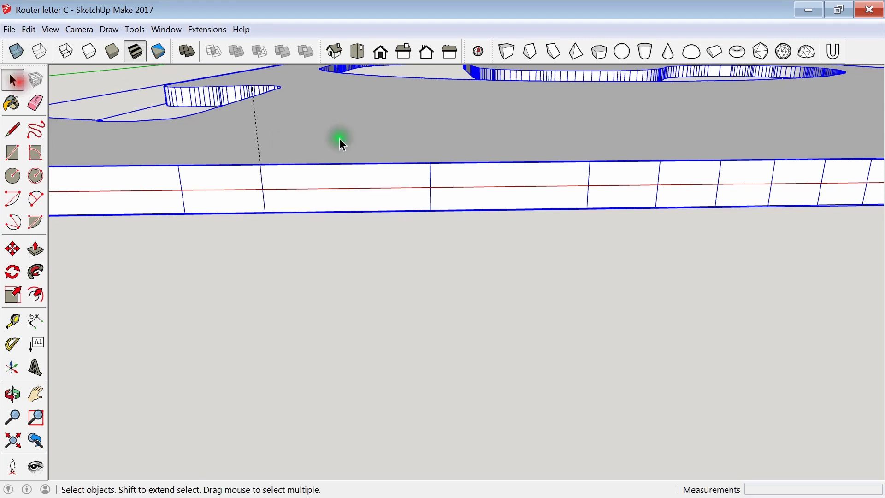
Open the letter C group, Push/Pull its top face up about 1.4 mm to the guide point, and close the group.
right_click(338, 151)
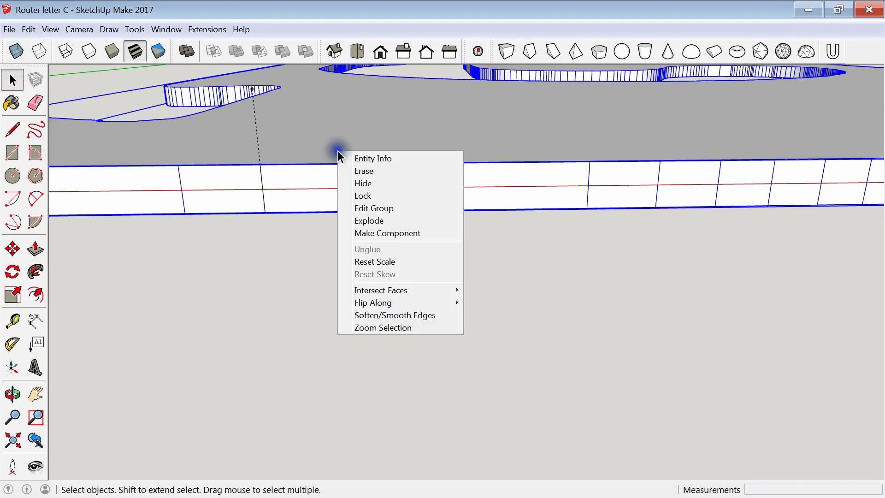
click(375, 208)
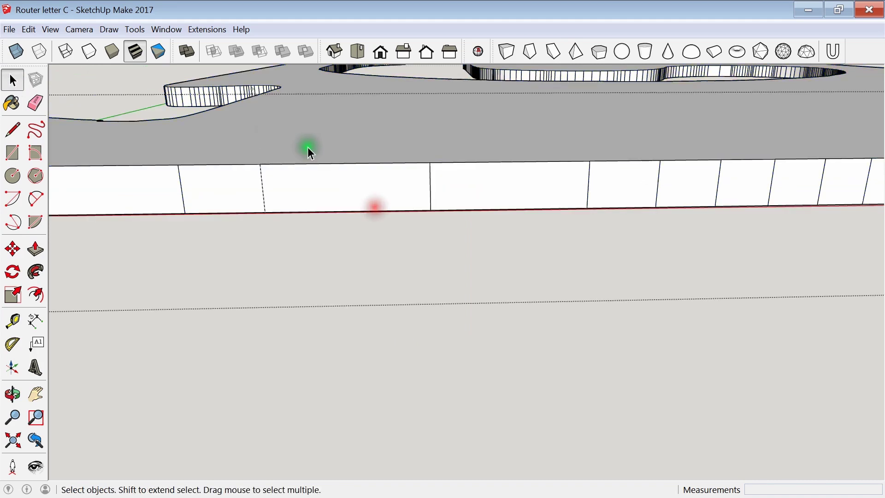
click(35, 248)
click(278, 147)
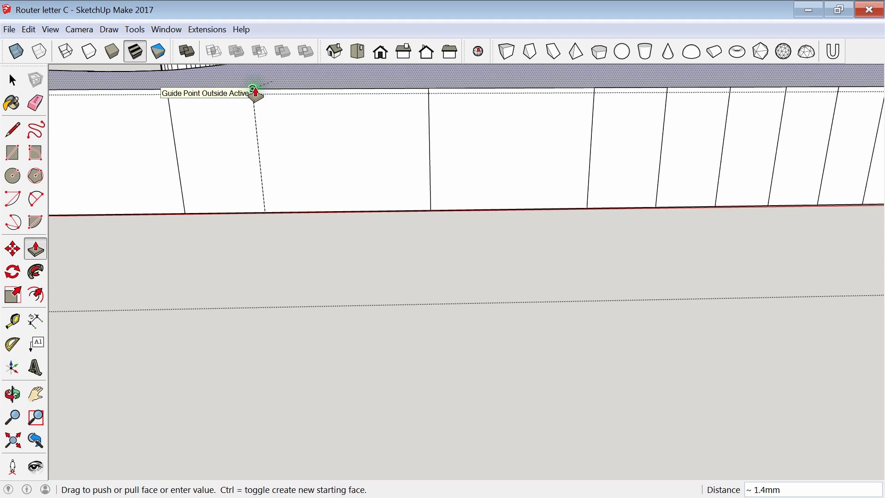
click(270, 109)
click(13, 81)
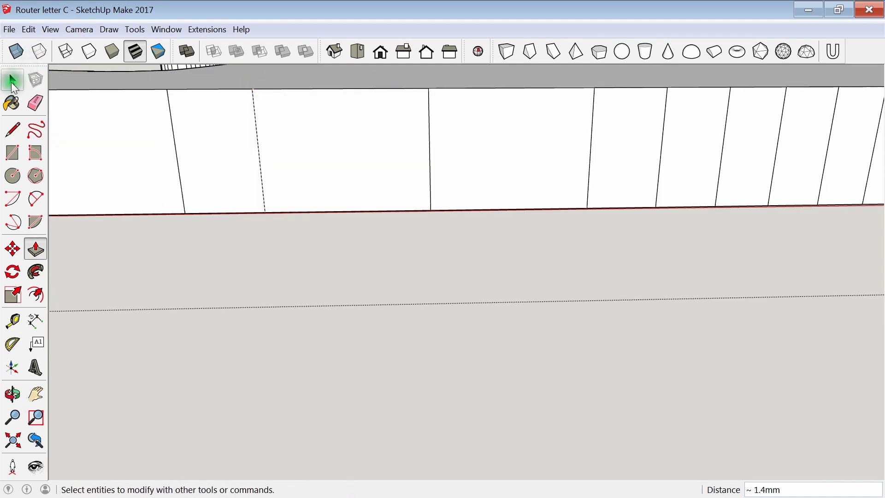
mouse_move(329, 157)
middle_down()
mouse_move(326, 188)
mouse_move(337, 182)
mouse_move(323, 239)
mouse_move(252, 178)
middle_up()
scroll(321, 235, down, 5)
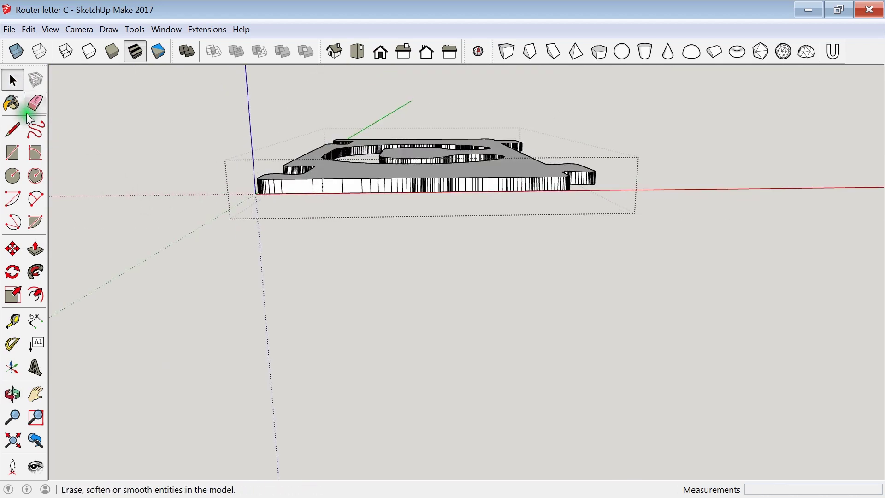
click(129, 143)
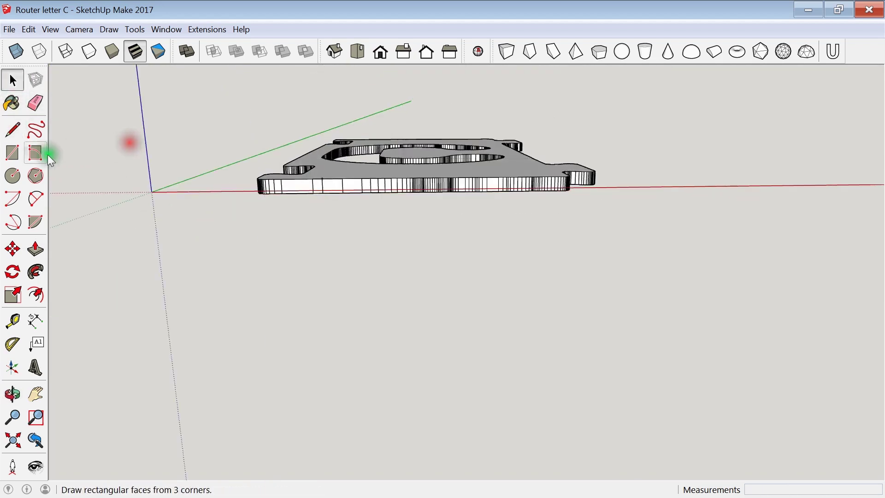
Measure the part's thickness with the Tape Measure, from the bottom to the top edge of its front side.
click(13, 321)
scroll(395, 199, up, 1)
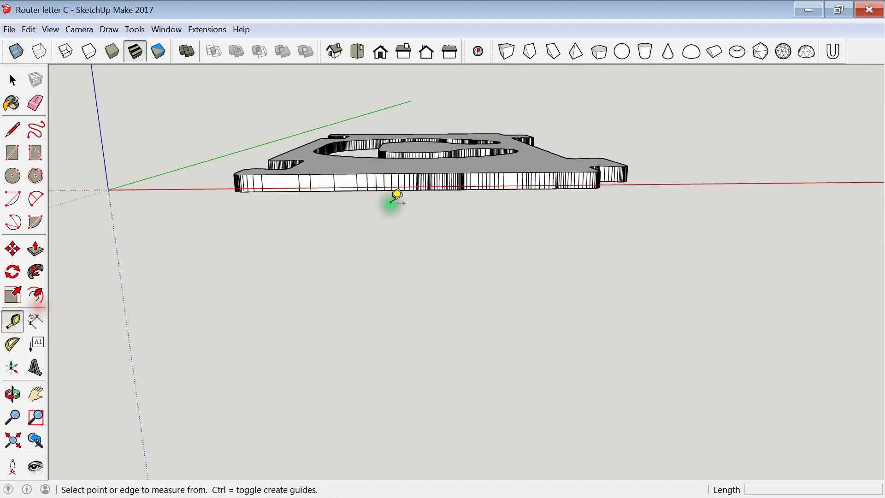
scroll(396, 196, up, 4)
click(298, 151)
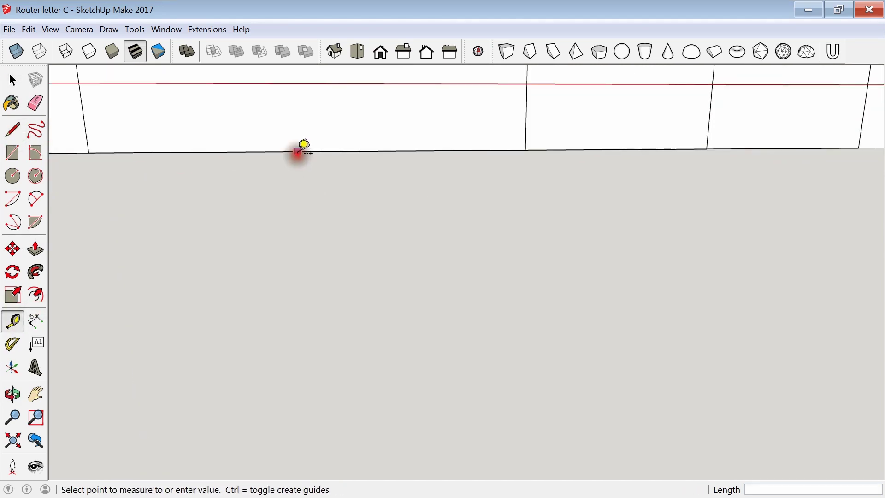
scroll(305, 145, down, 3)
middle_drag(306, 197, 306, 124)
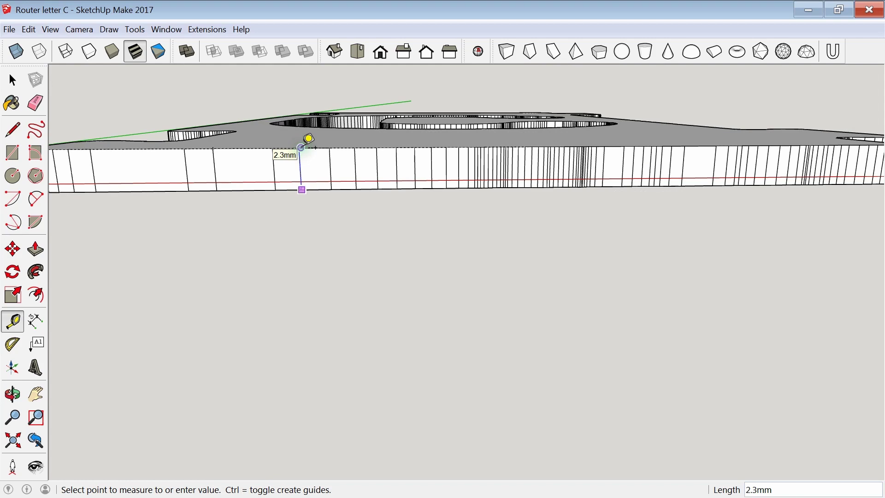
click(272, 119)
key(space)
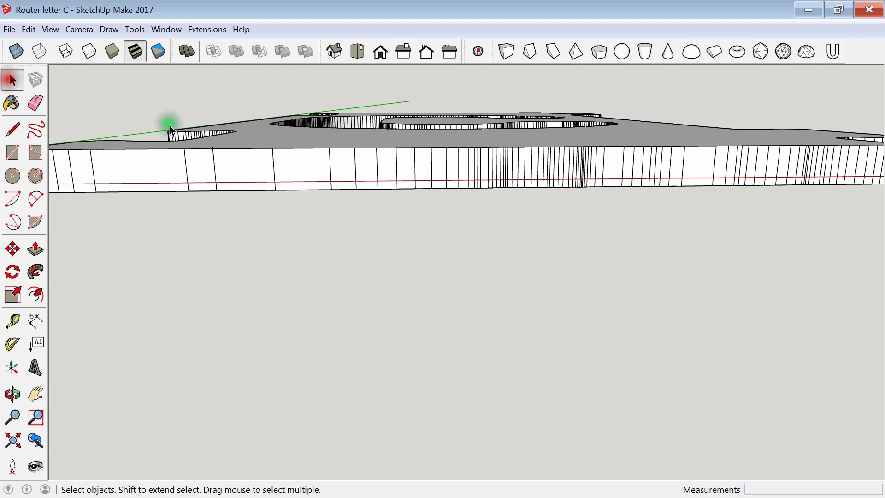
Draw an arc about 2.5 mm across with a 0.7 mm bulge on the top face, spanning the jagged inside corner of the lower tab's notch.
middle_drag(168, 123, 455, 215)
scroll(545, 234, up, 8)
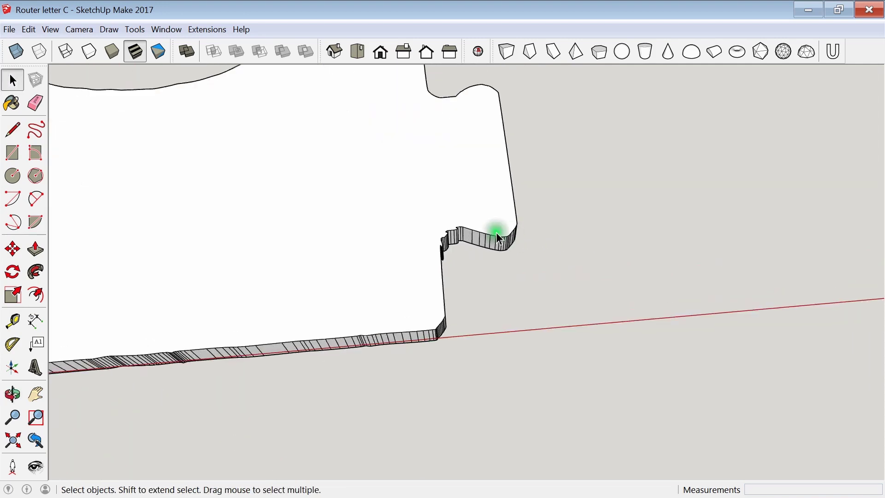
scroll(461, 234, down, 5)
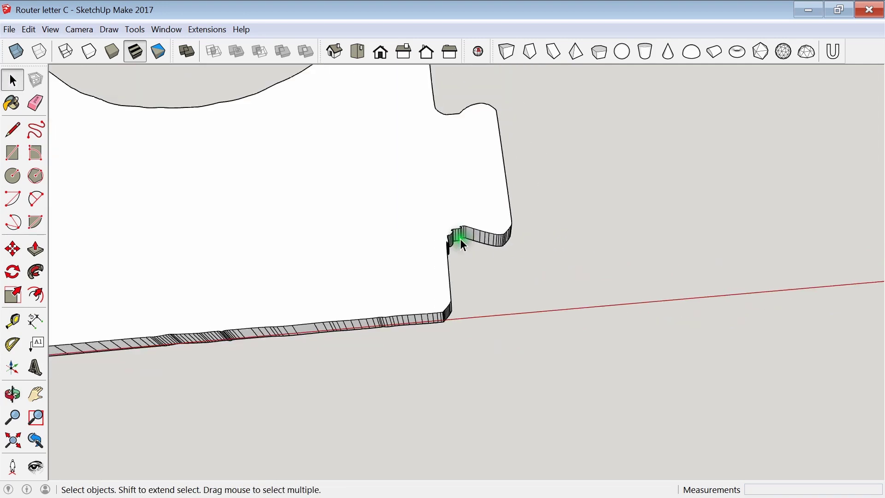
middle_drag(460, 239, 452, 340)
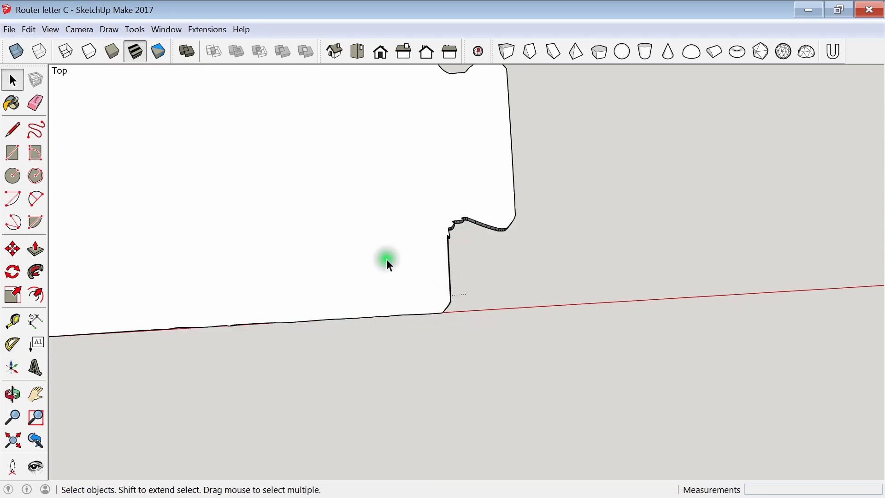
middle_drag(387, 261, 282, 220)
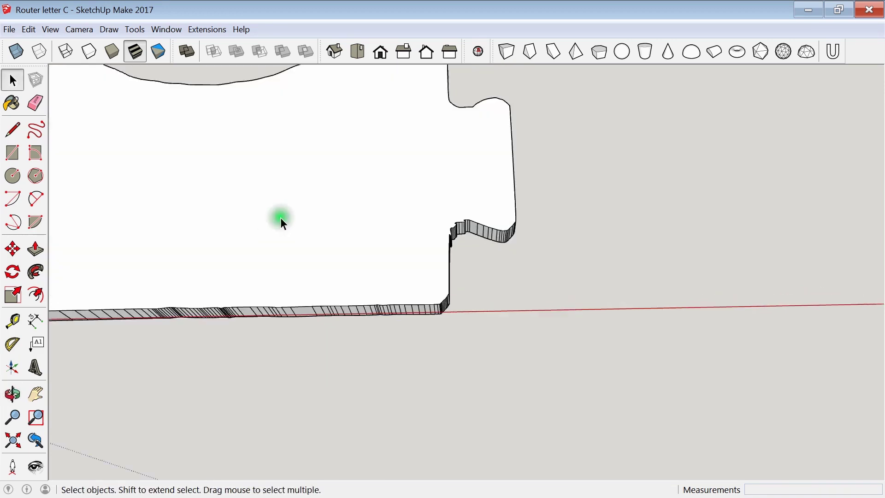
scroll(336, 211, down, 6)
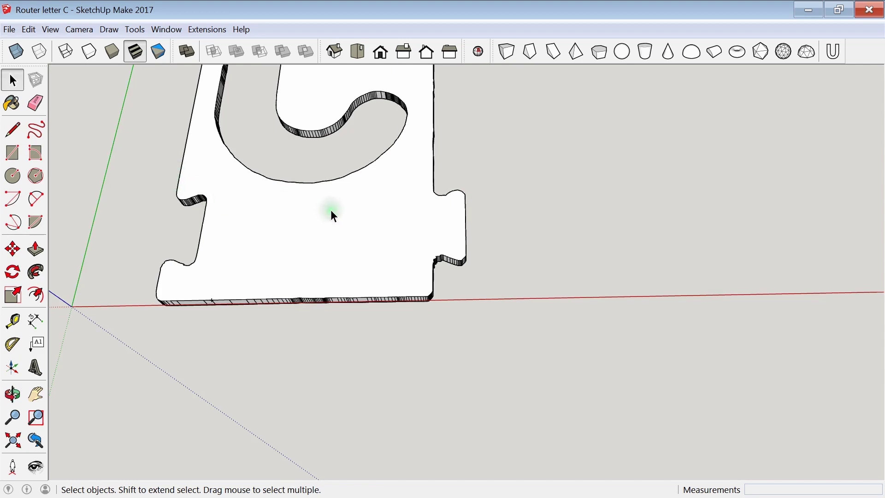
scroll(448, 253, up, 8)
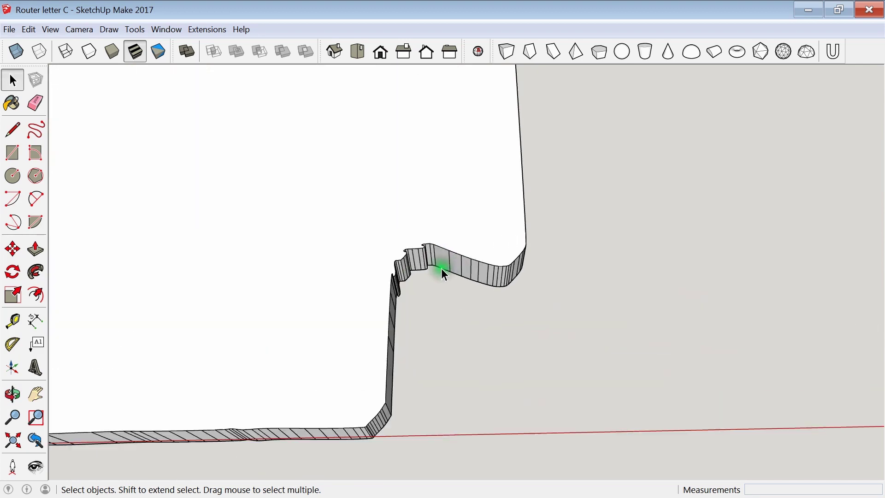
scroll(300, 273, up, 3)
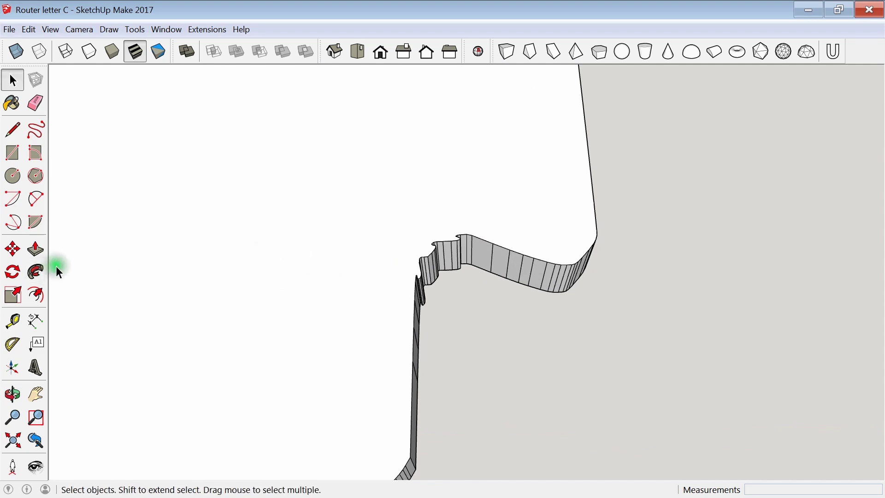
click(36, 198)
scroll(198, 189, up, 5)
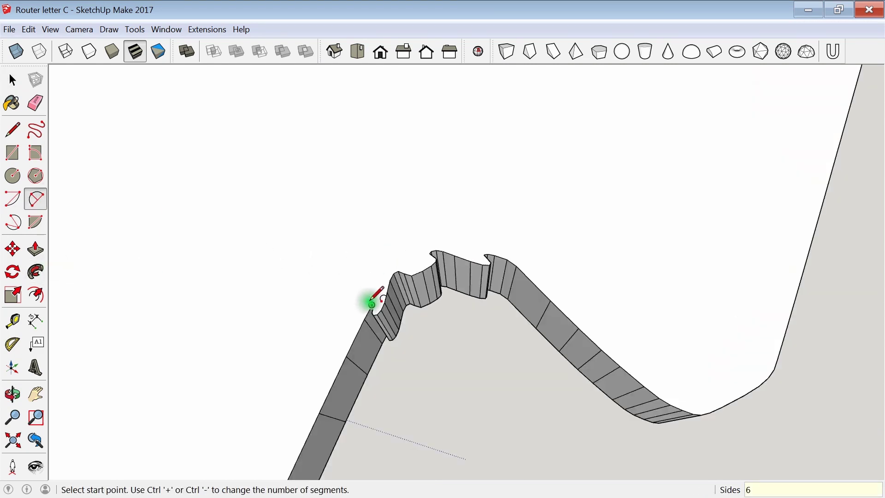
scroll(373, 303, up, 5)
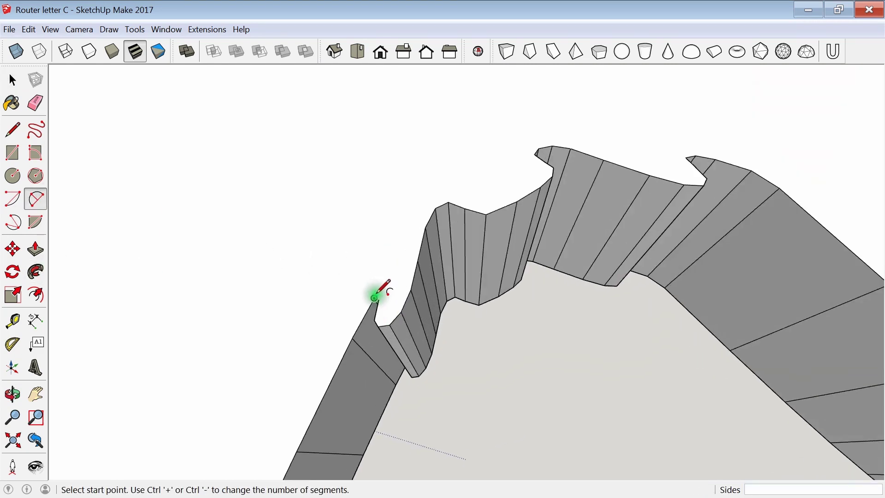
click(374, 298)
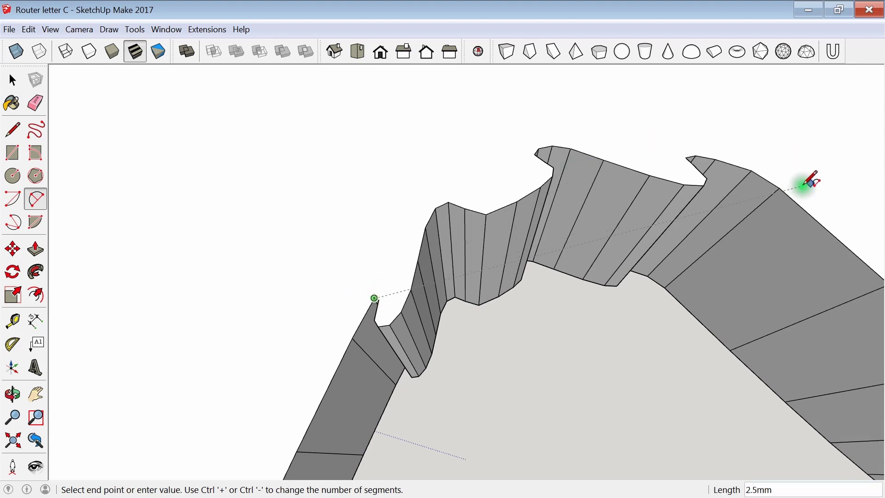
click(780, 188)
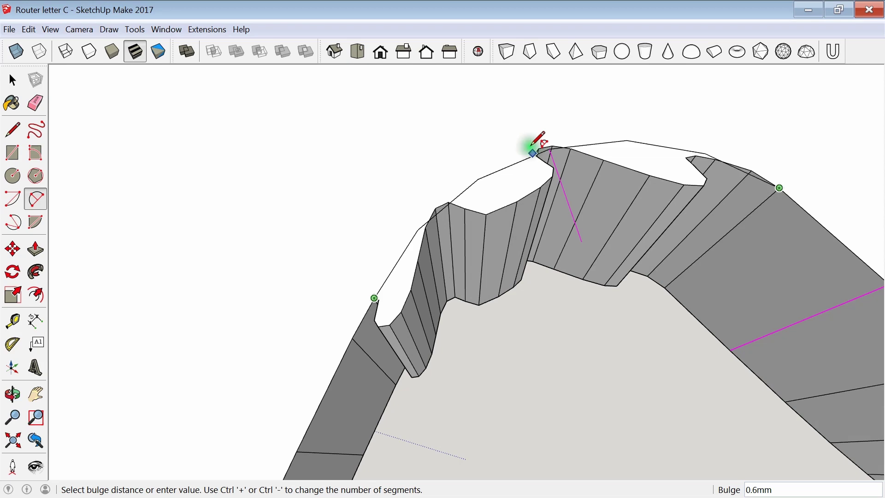
click(531, 139)
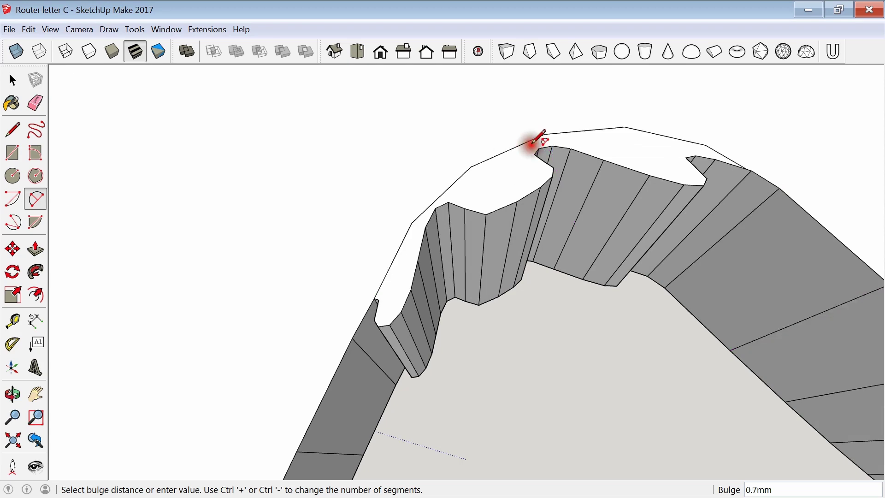
Push/Pull the jagged sliver inside the arc down 2.3 mm through the part to cut it away.
click(35, 249)
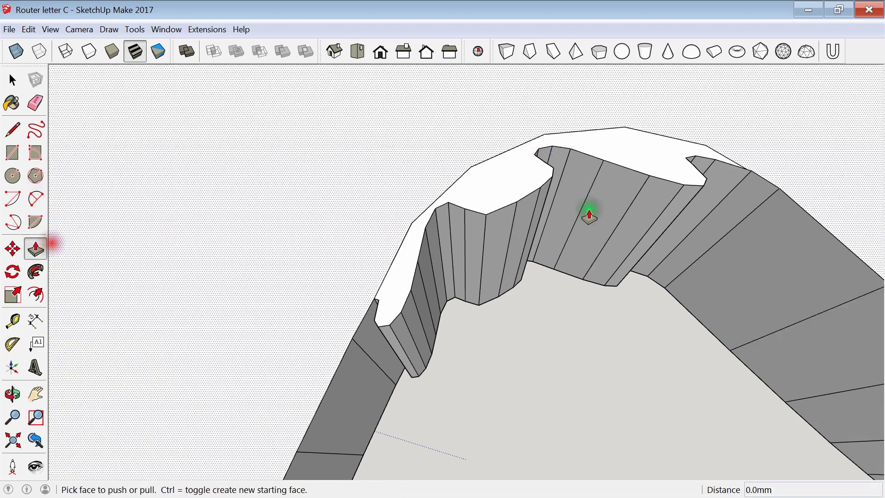
click(480, 201)
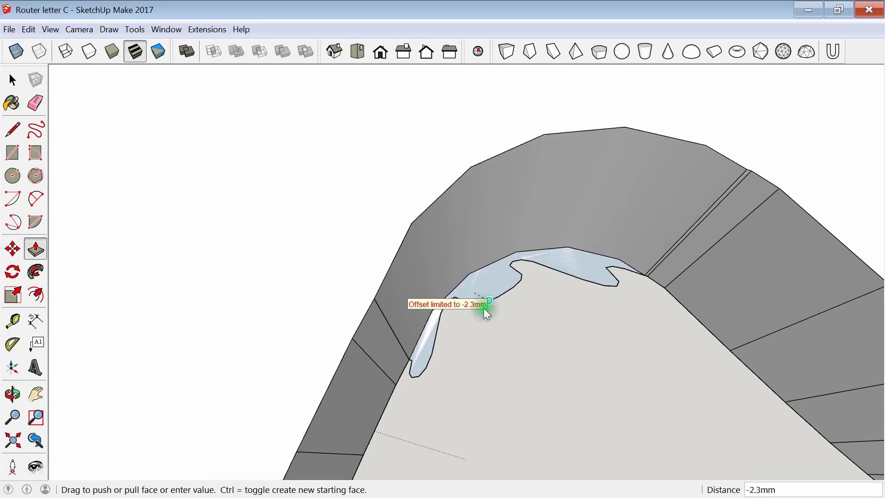
click(408, 364)
scroll(489, 252, up, 10)
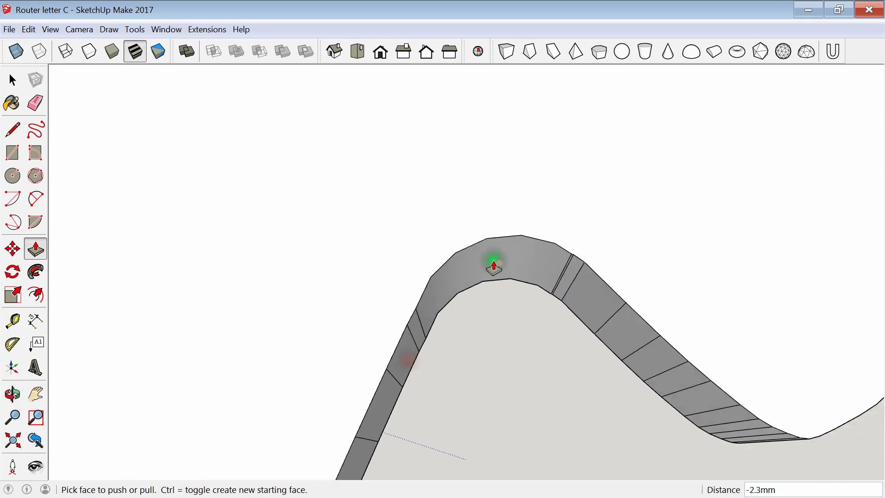
Inspect the letter C part with Solid Inspector² and turn on X-ray display.
scroll(479, 242, down, 6)
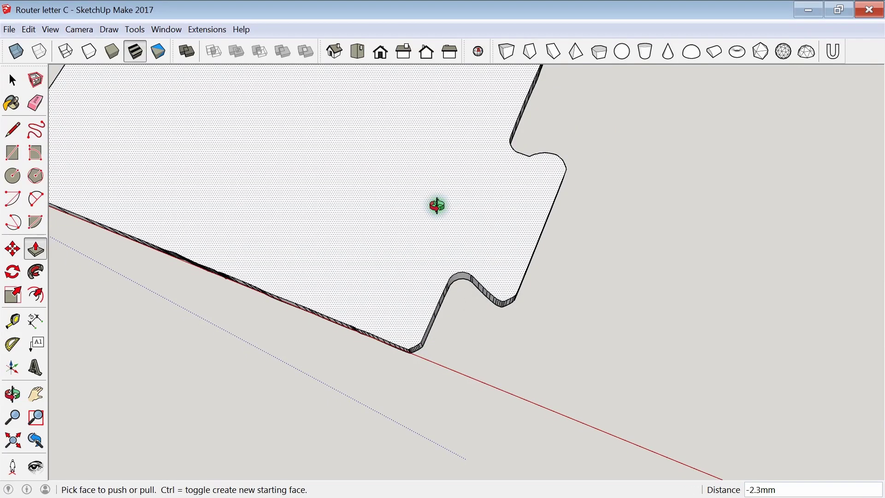
middle_drag(437, 205, 390, 246)
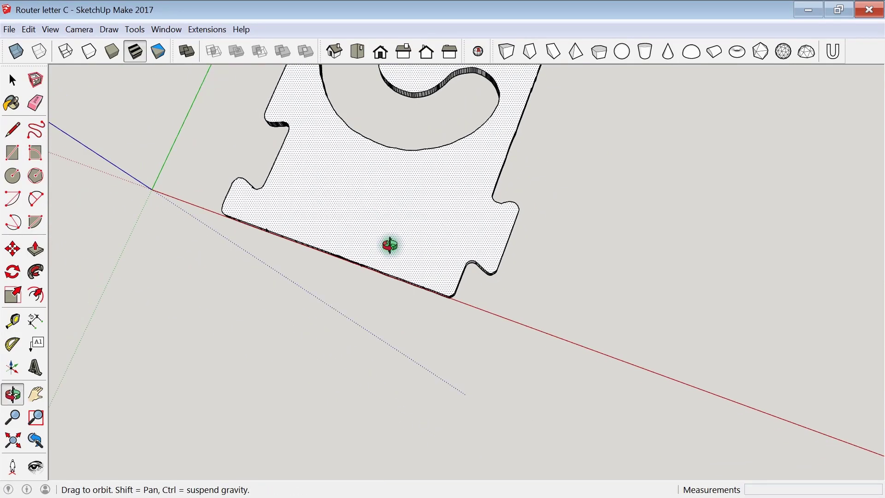
middle_drag(516, 222, 477, 79)
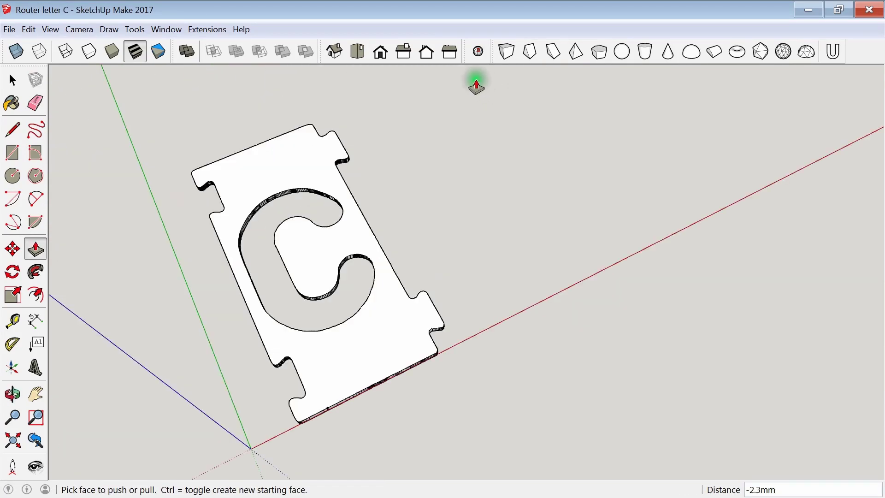
click(481, 53)
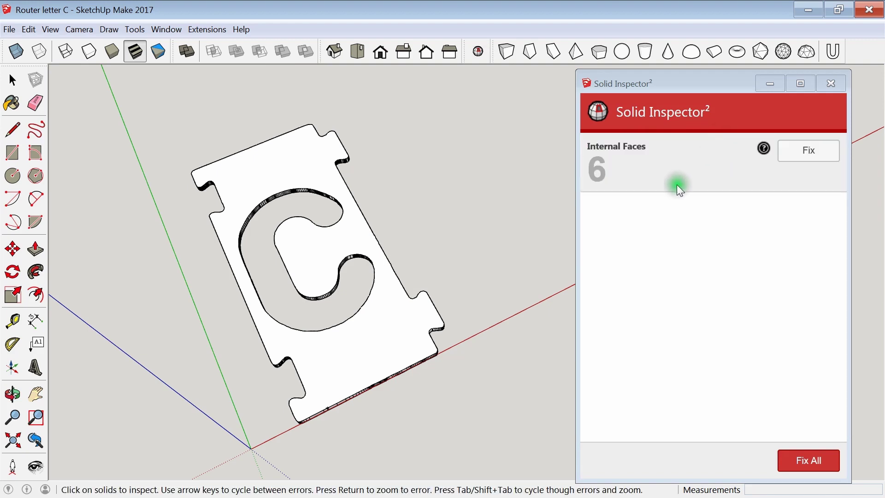
click(716, 165)
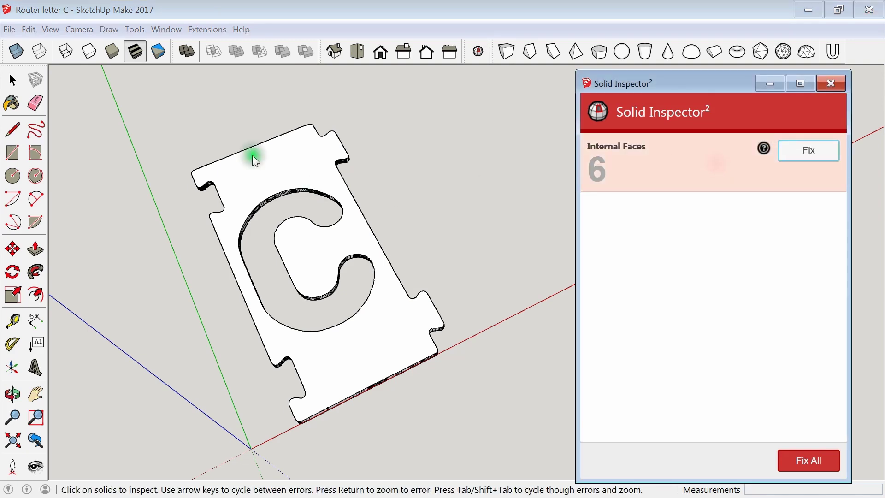
click(16, 51)
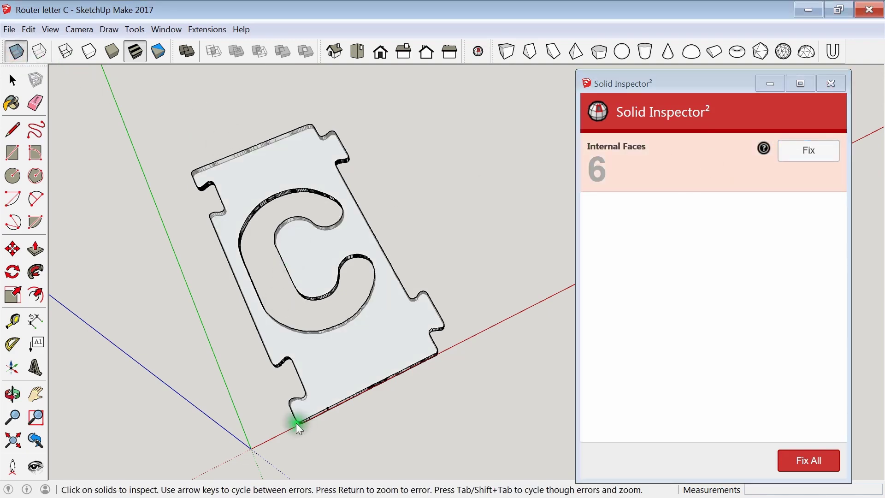
Zoom to the marked Internal Faces error at the corner tab, fix the Internal Faces errors, and close Solid Inspector².
click(680, 164)
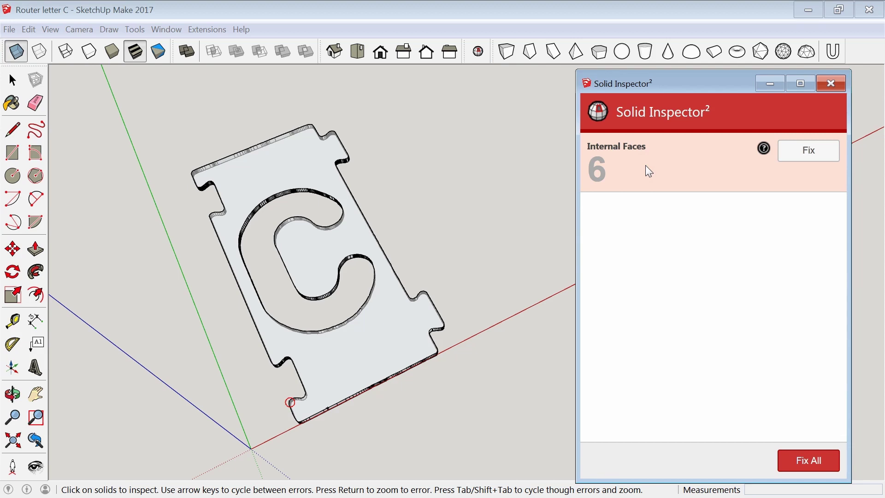
key(Return)
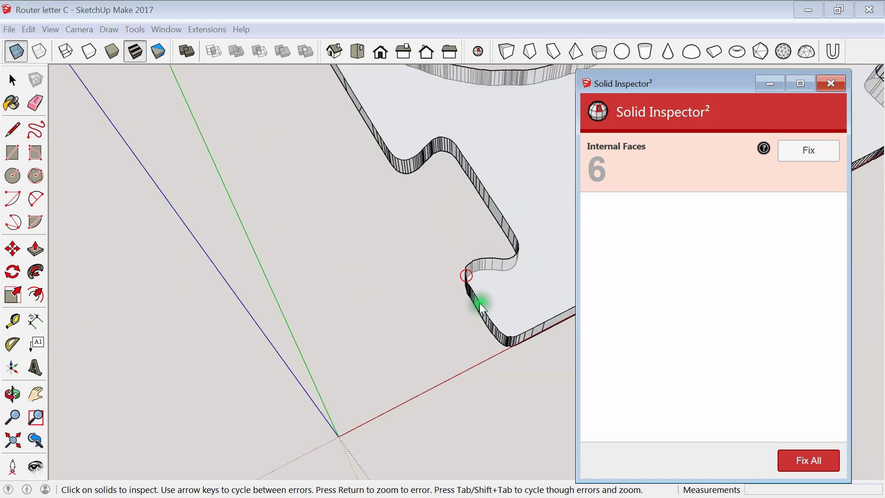
middle_drag(488, 286, 574, 292)
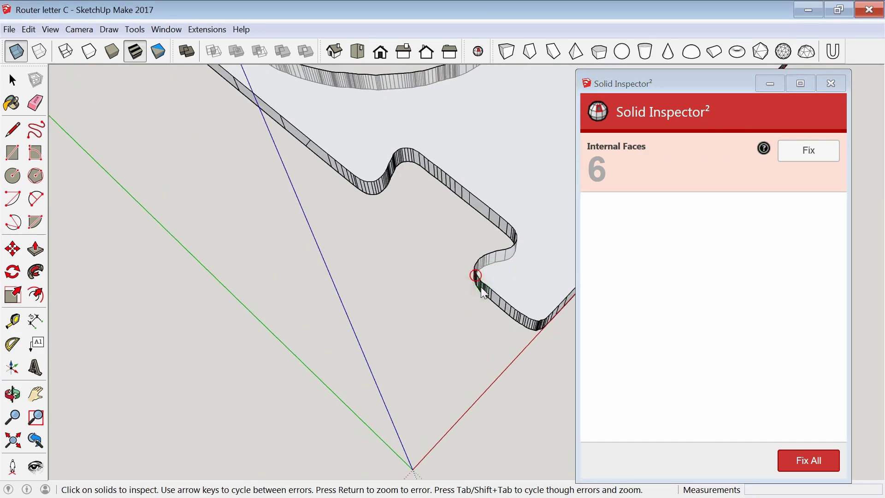
scroll(479, 282, up, 5)
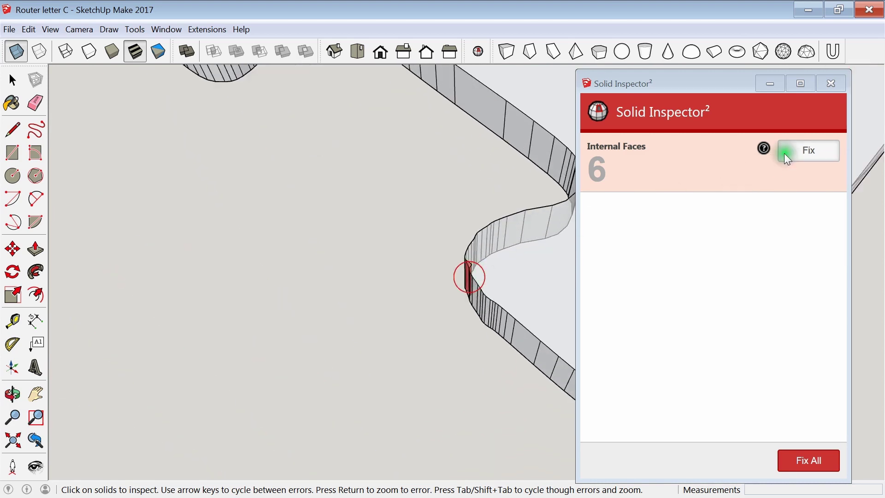
click(818, 148)
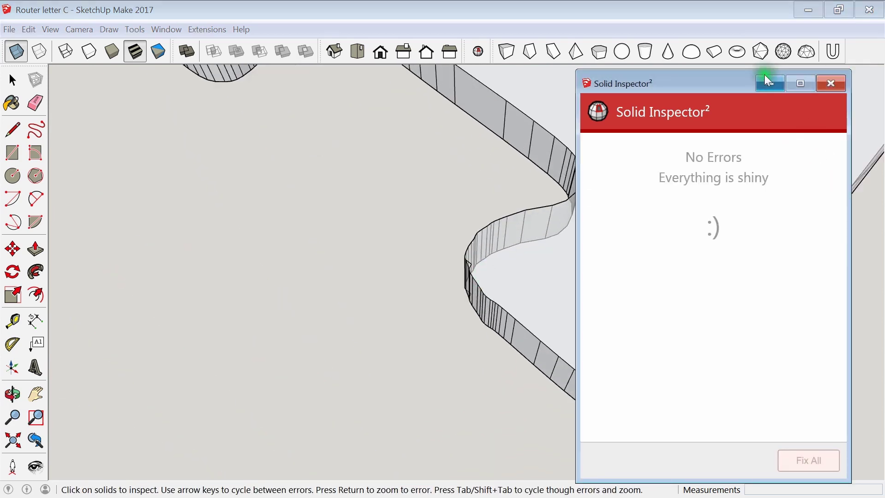
click(827, 80)
Run the CleanUp³ cleanup on the model and close its statistics report.
click(201, 28)
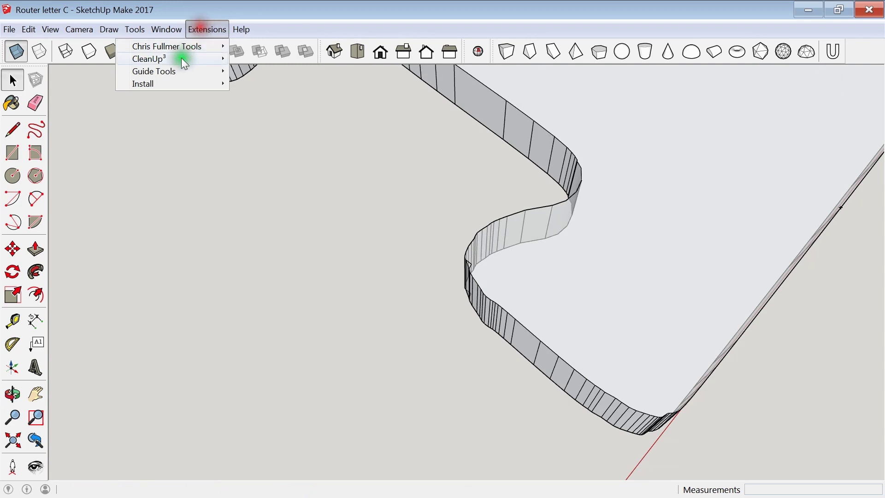
mouse_move(181, 60)
click(279, 73)
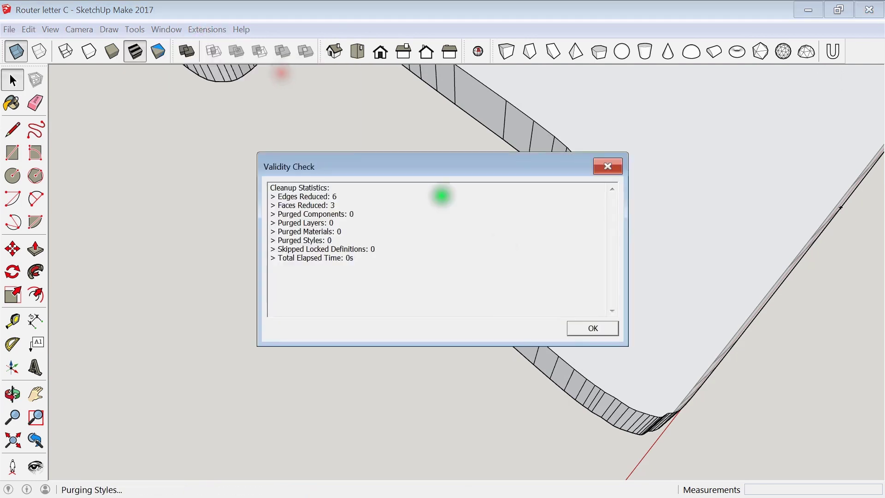
click(590, 328)
click(589, 328)
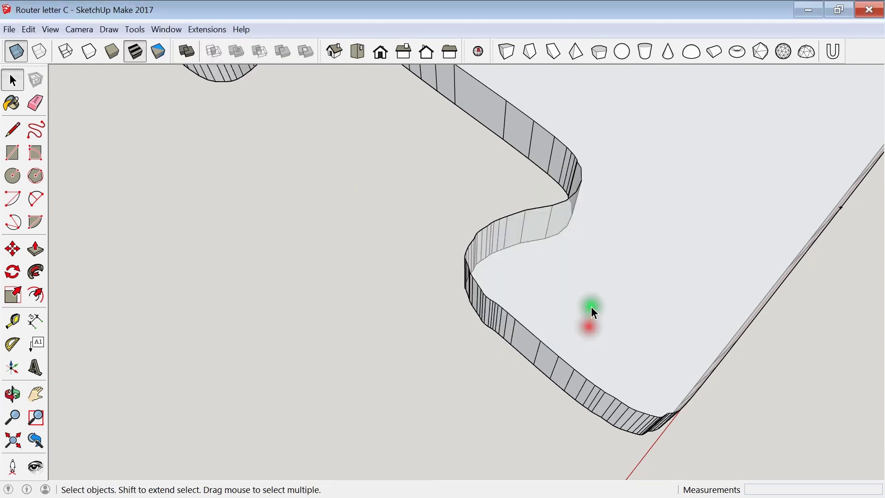
Turn off X-ray display and recheck the whole part for errors with Solid Inspector².
scroll(593, 311, down, 8)
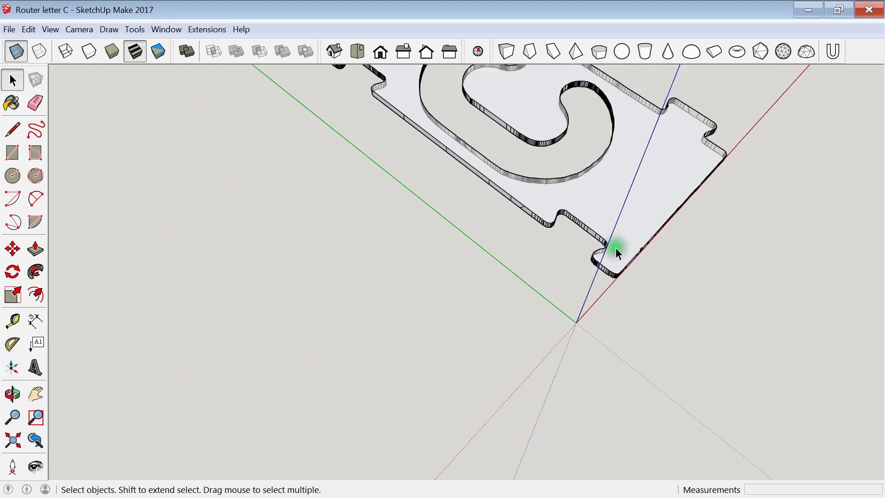
scroll(617, 249, down, 3)
click(39, 51)
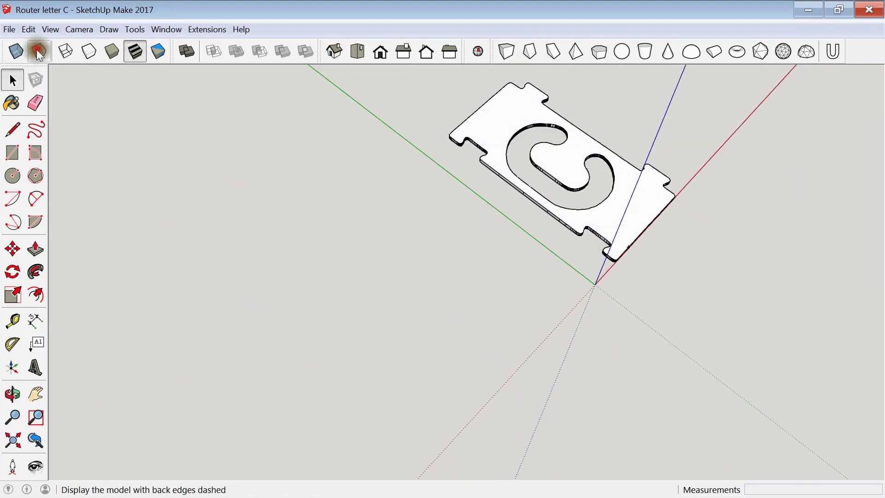
click(478, 51)
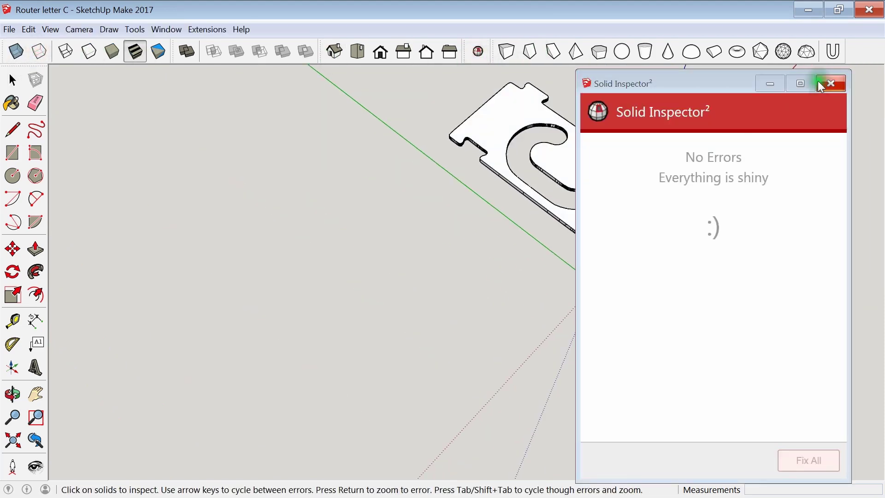
click(831, 83)
middle_drag(448, 119, 387, 162)
scroll(583, 199, up, 5)
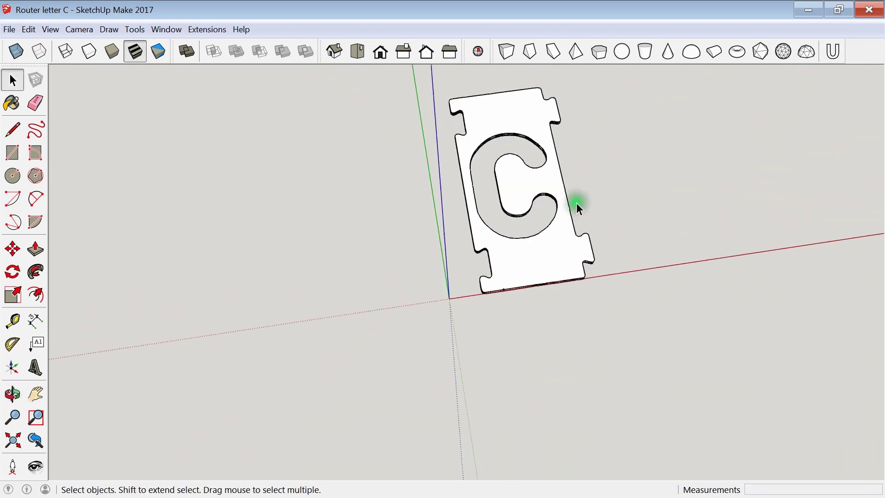
scroll(533, 200, up, 3)
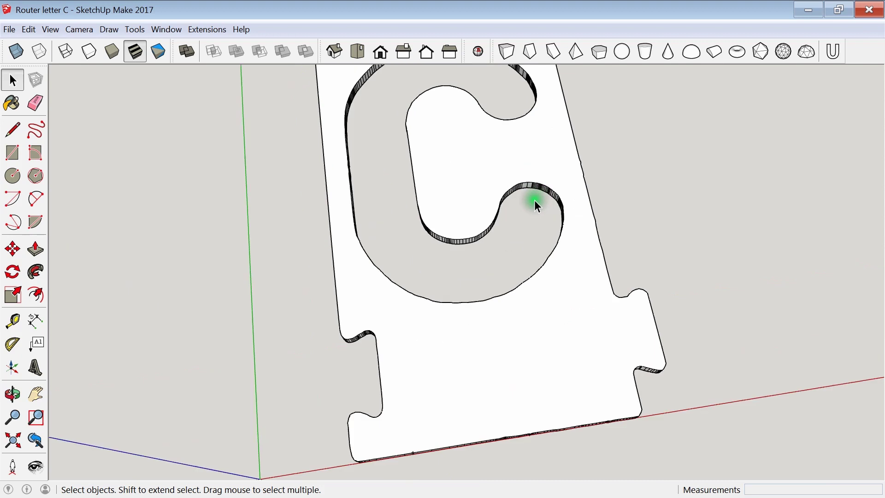
scroll(532, 225, down, 5)
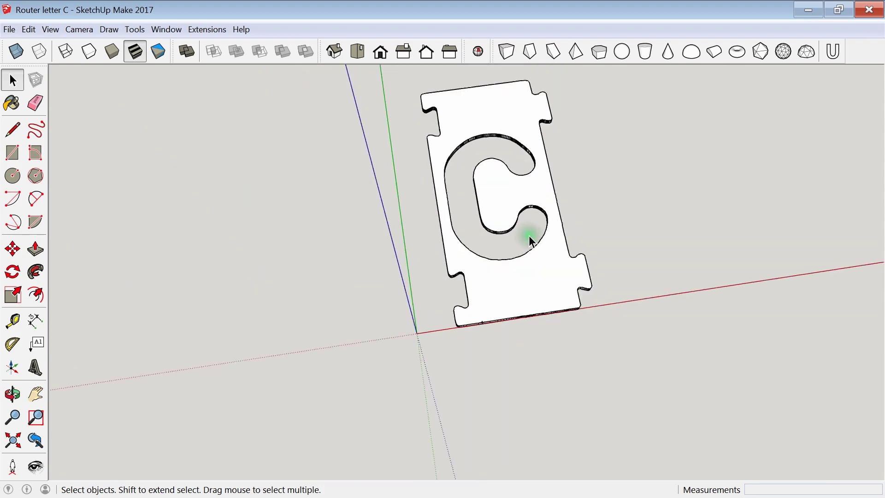